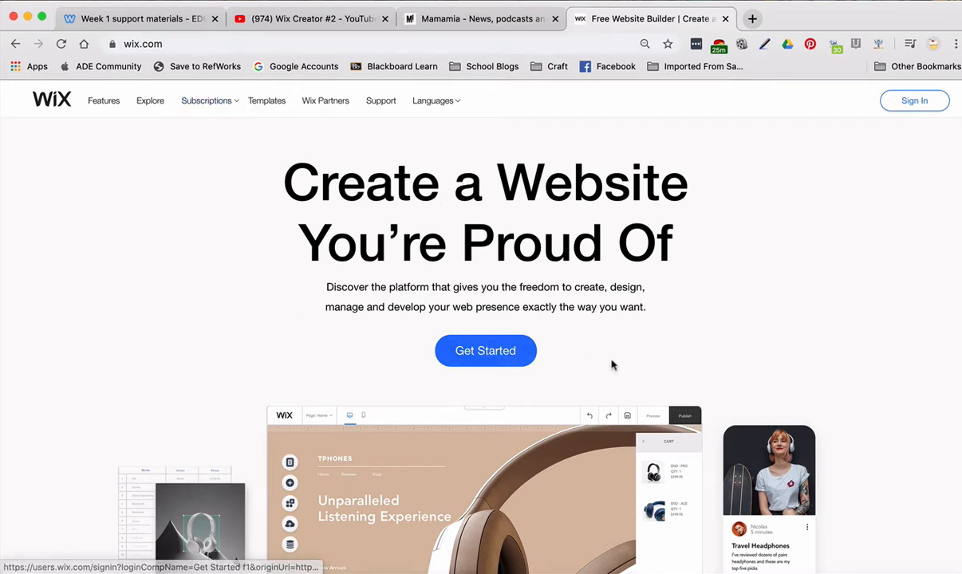
Sign in to the Wix account with the saved email and password
scroll(612, 365, "down", 5)
scroll(612, 364, "up", 5)
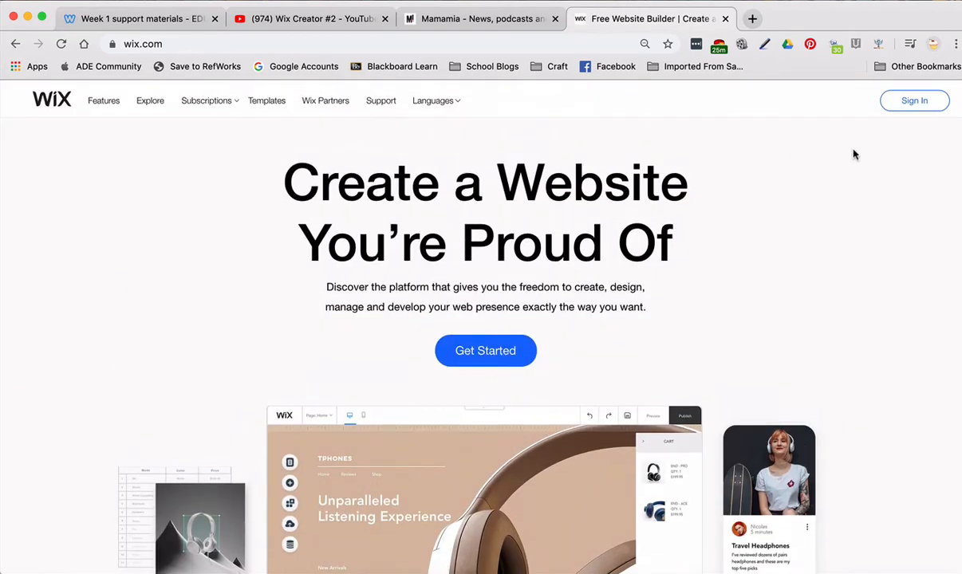
left_click(917, 102)
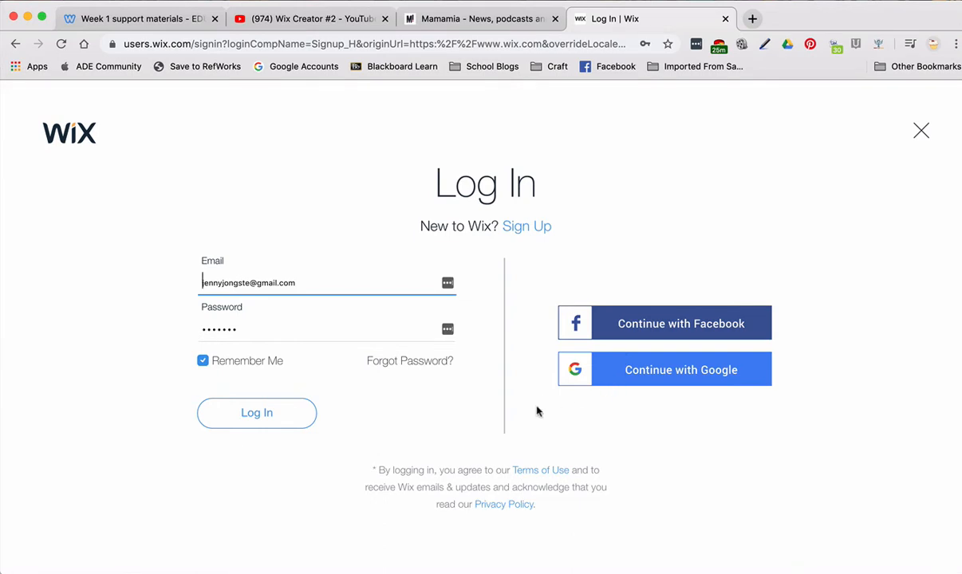
left_click(263, 417)
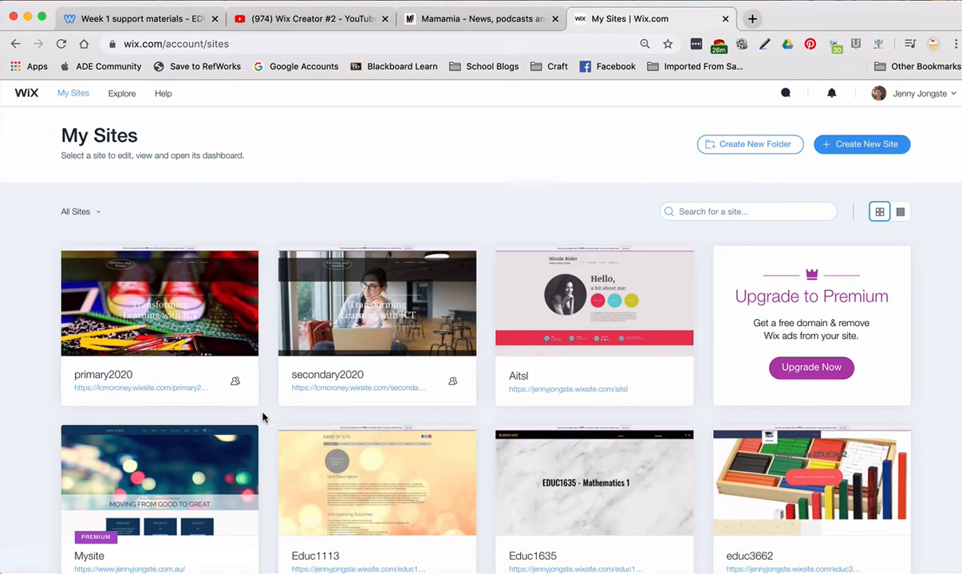
Create a new site in the Portfolio & CV category and choose to build it from a template with the Wix Editor
scroll(262, 411, "down", 3)
scroll(262, 410, "up", 3)
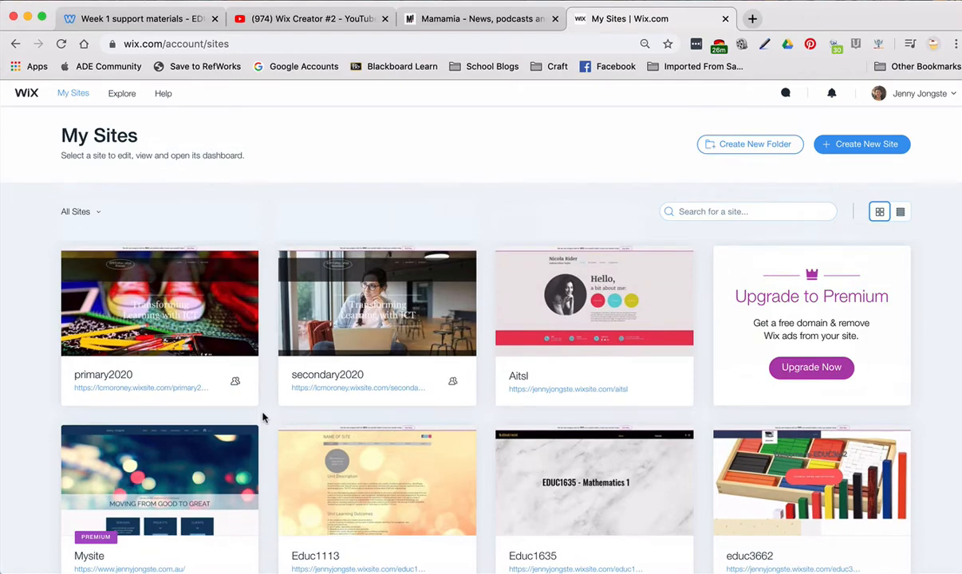
left_click(858, 146)
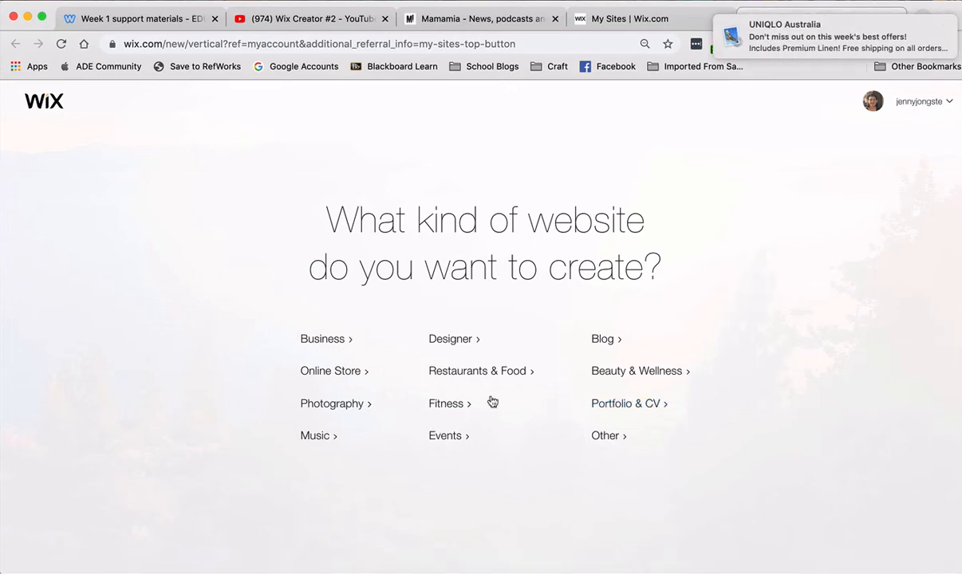
left_click(609, 406)
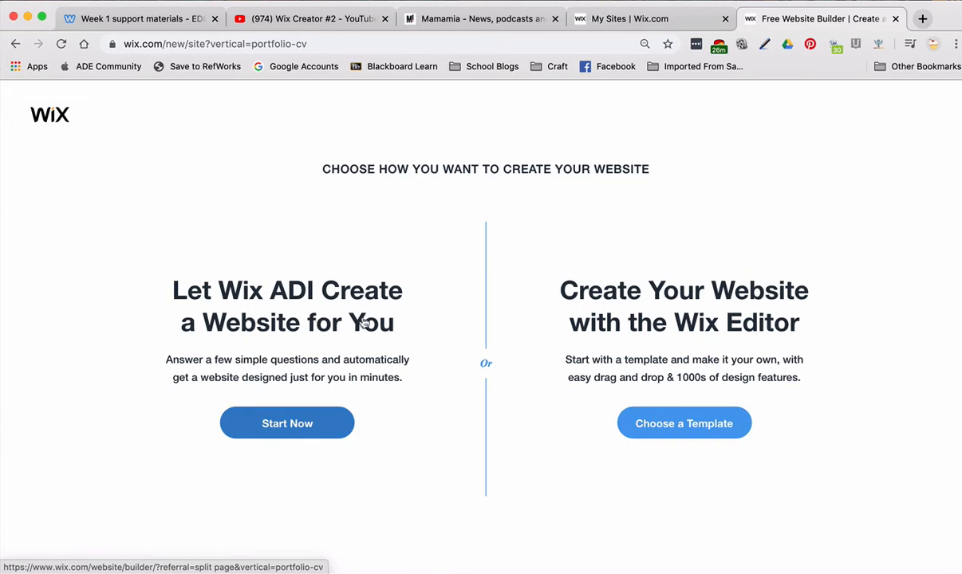
left_click(651, 423)
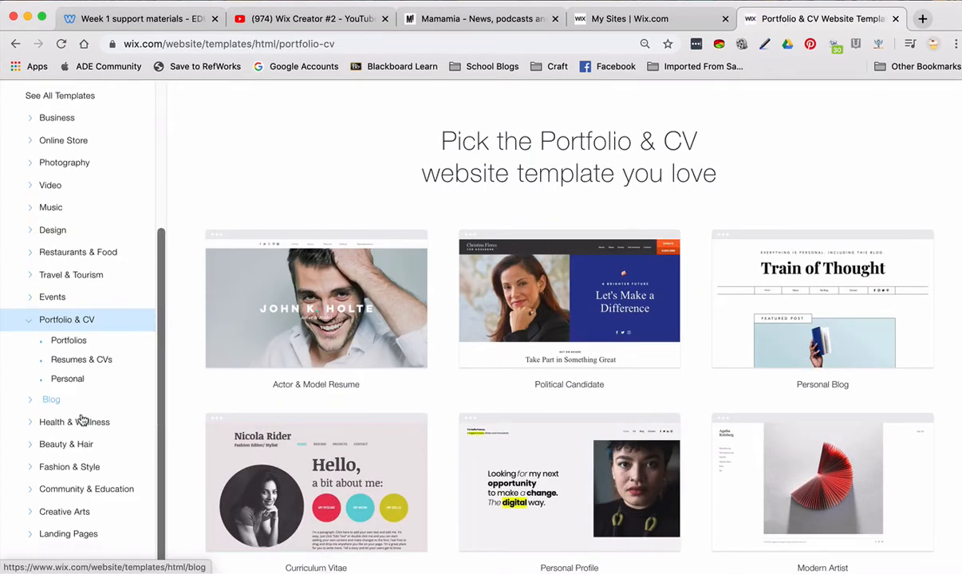
Browse the Portfolio & CV templates, open the Personal Profile template for editing and dismiss the getting-started introduction
scroll(82, 420, "up", 5)
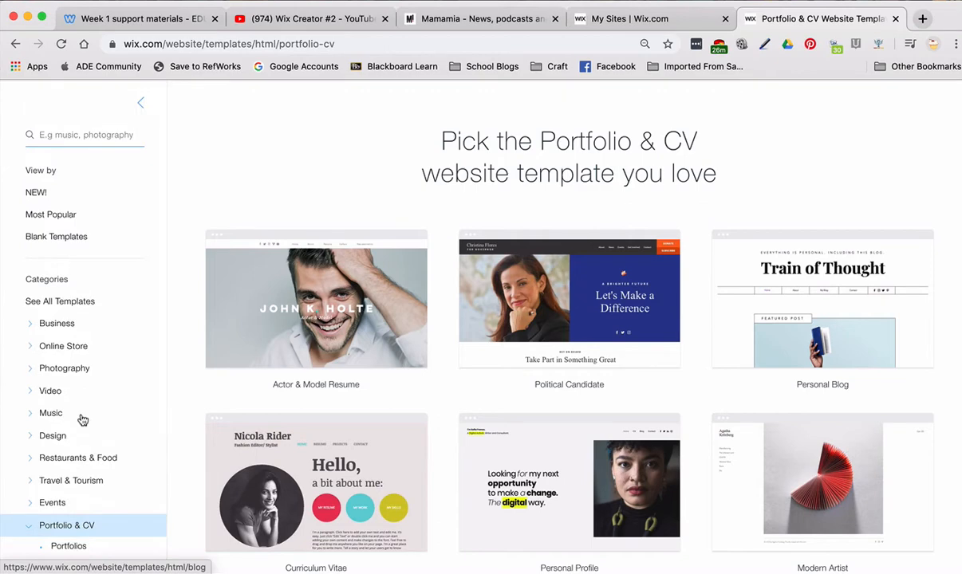
scroll(82, 420, "down", 3)
scroll(426, 387, "down", 2)
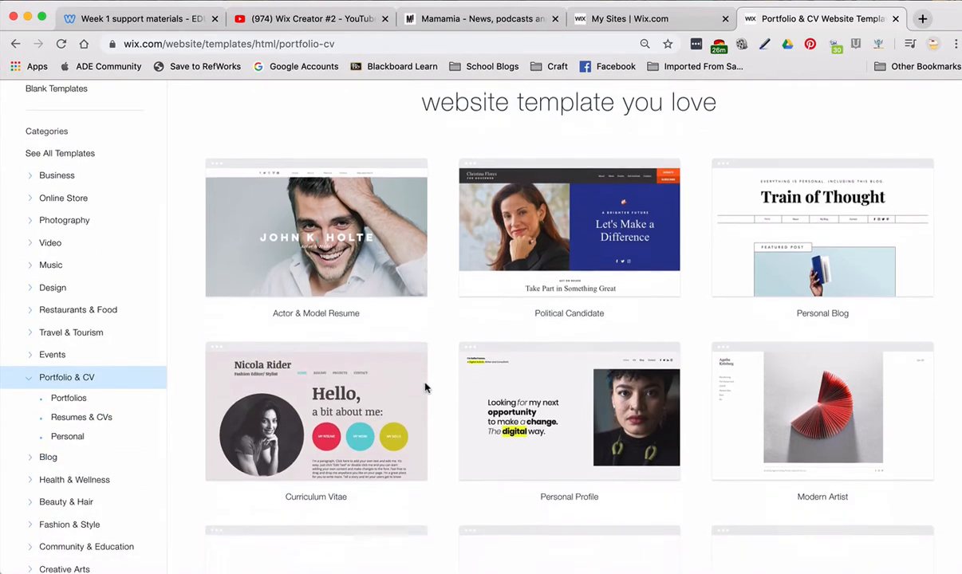
scroll(425, 386, "down", 1)
scroll(425, 387, "down", 3)
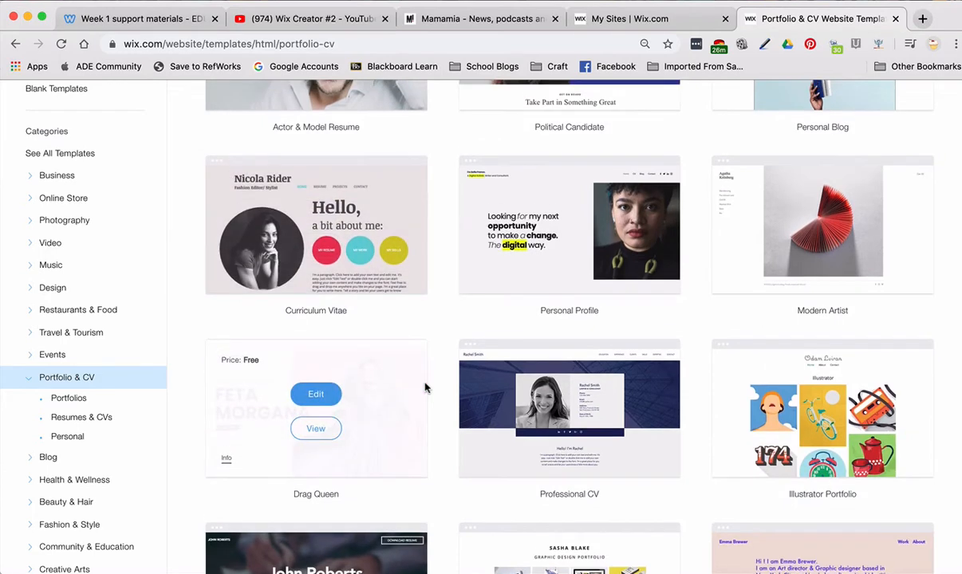
scroll(425, 387, "up", 2)
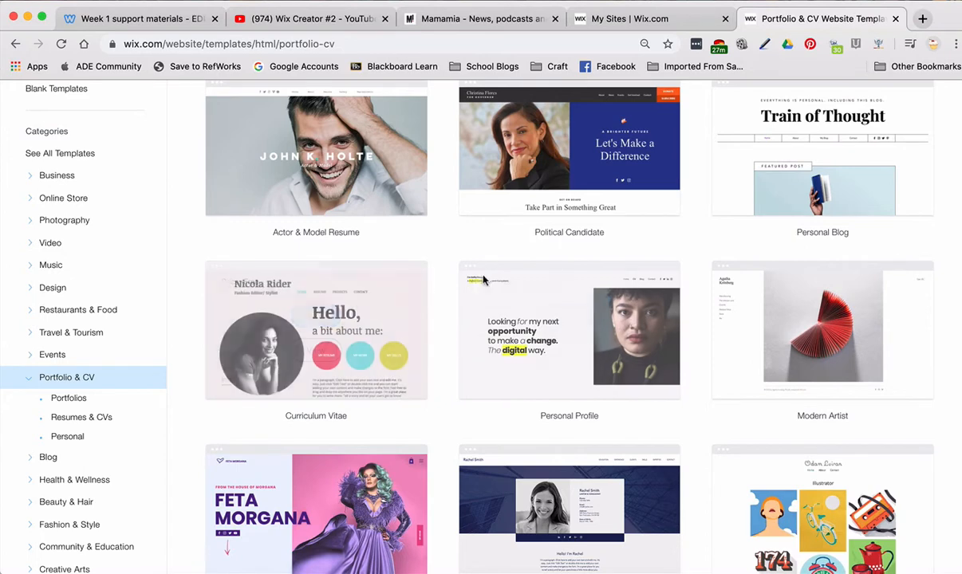
scroll(494, 314, "down", 1)
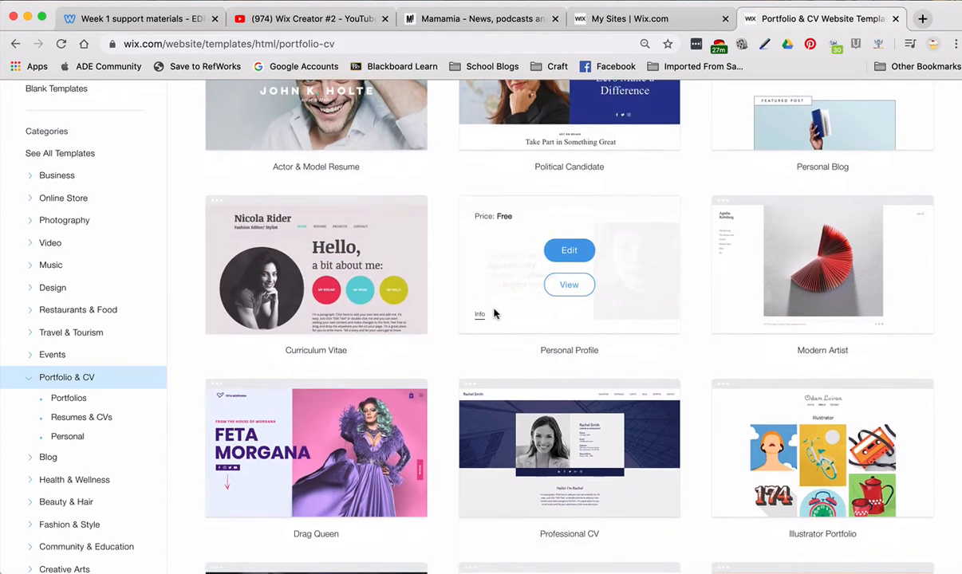
scroll(494, 314, "down", 3)
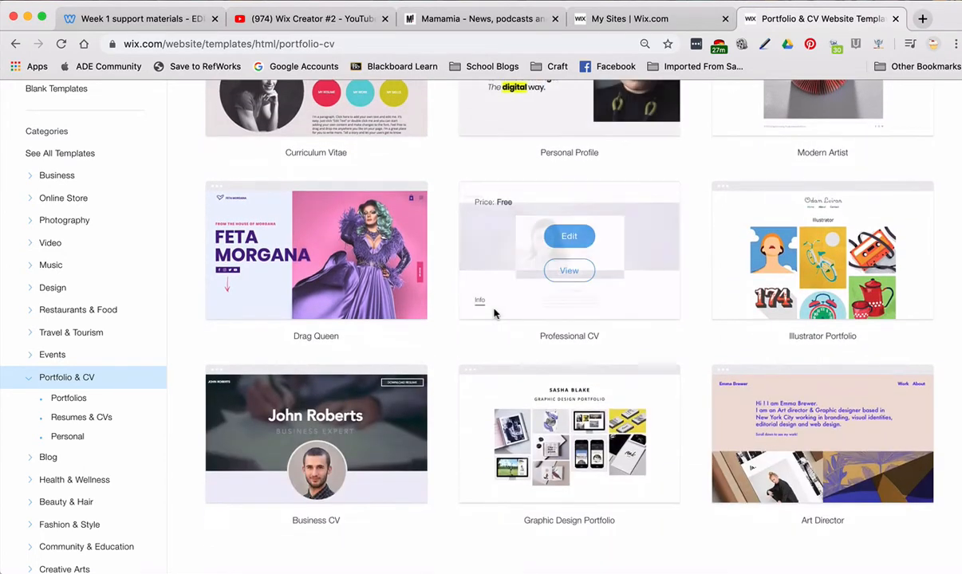
scroll(494, 315, "up", 1)
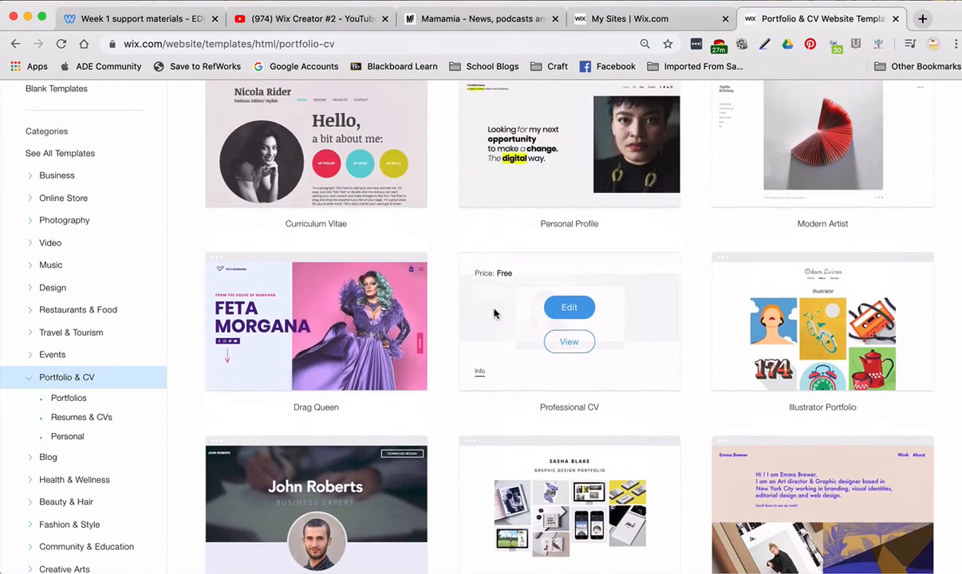
scroll(493, 314, "up", 2)
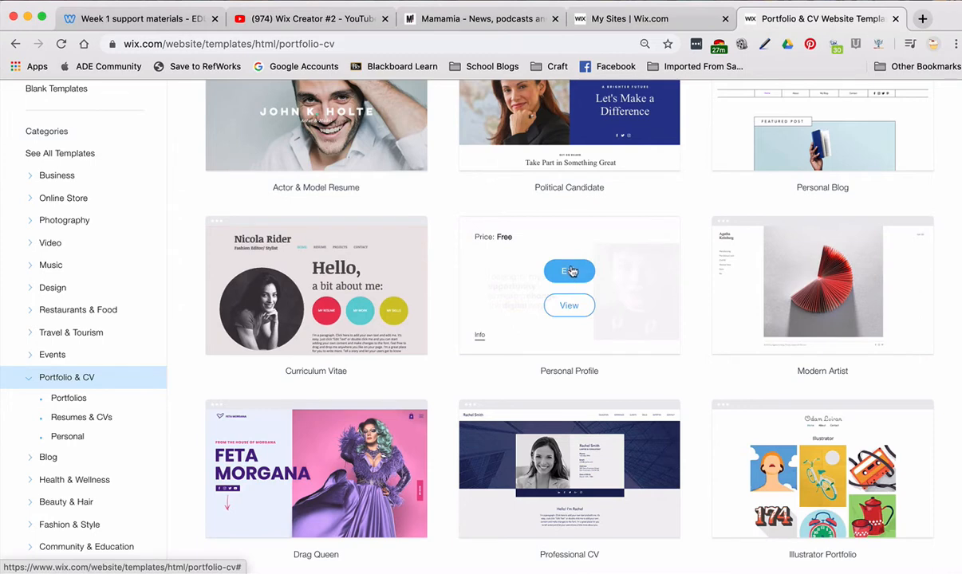
left_click(568, 271)
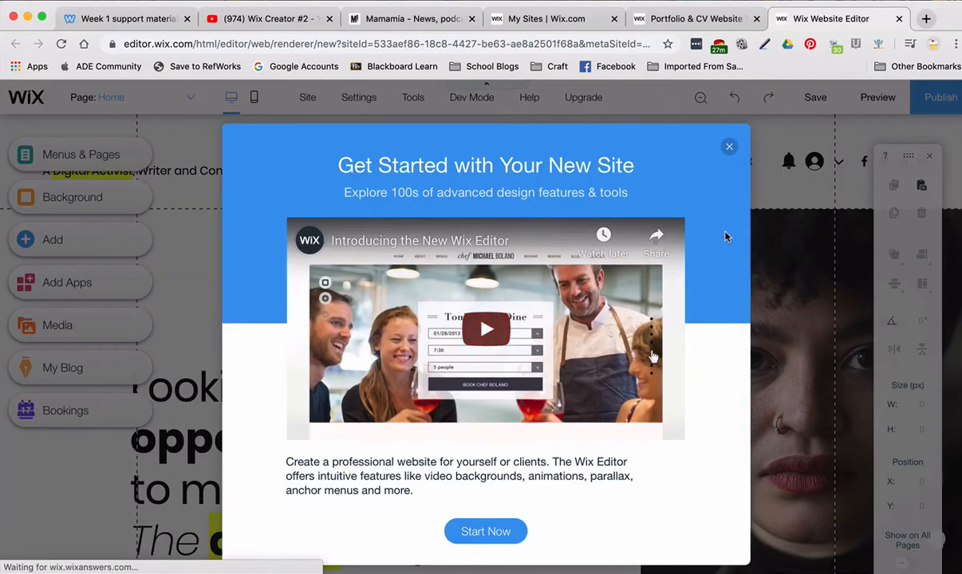
left_click(729, 147)
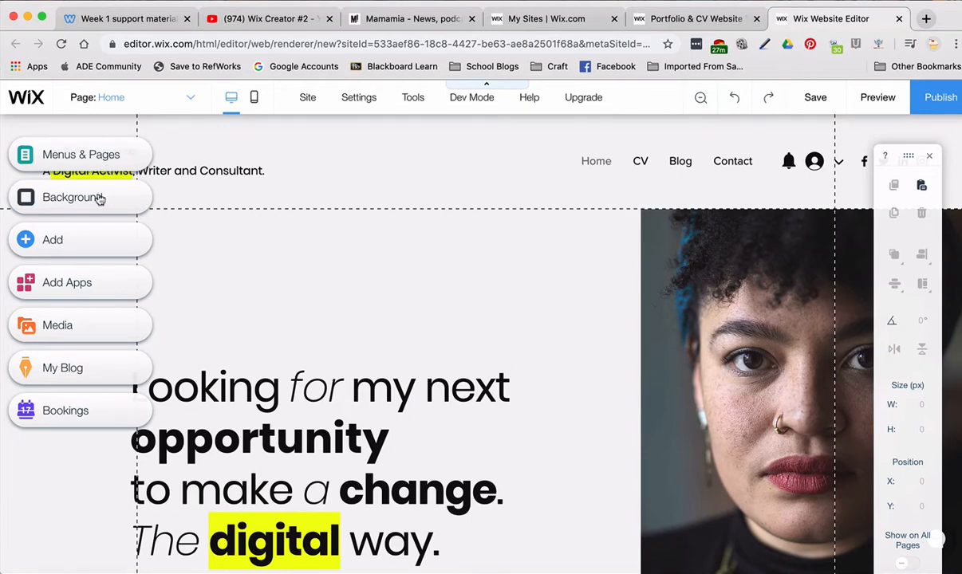
Look through the text, image and shape elements that can be added to the page
left_click(55, 242)
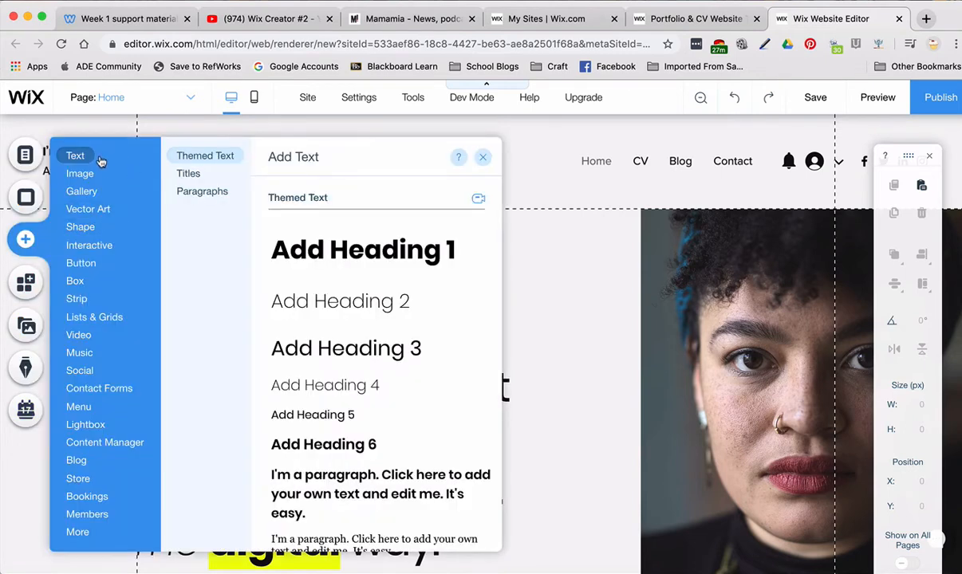
left_click(80, 173)
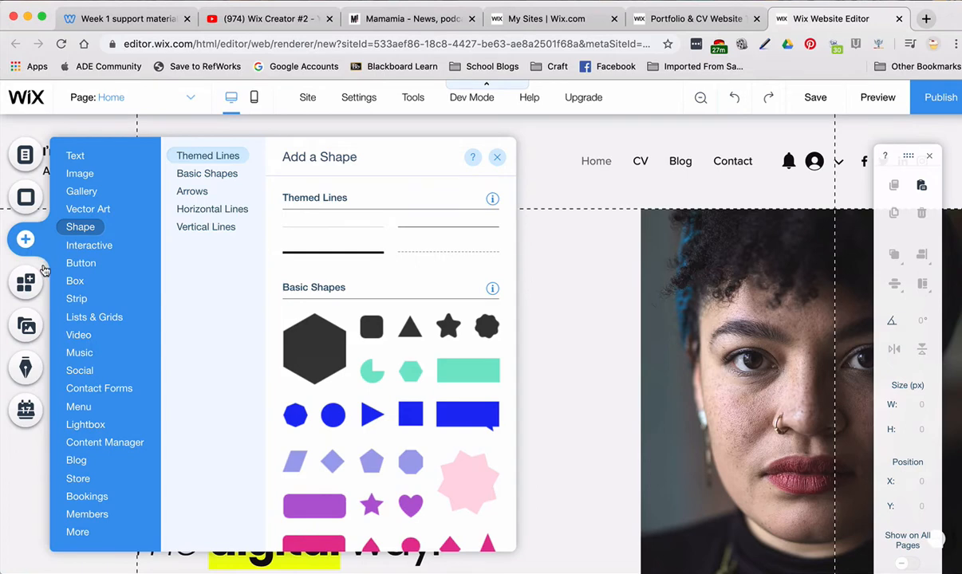
left_click(539, 229)
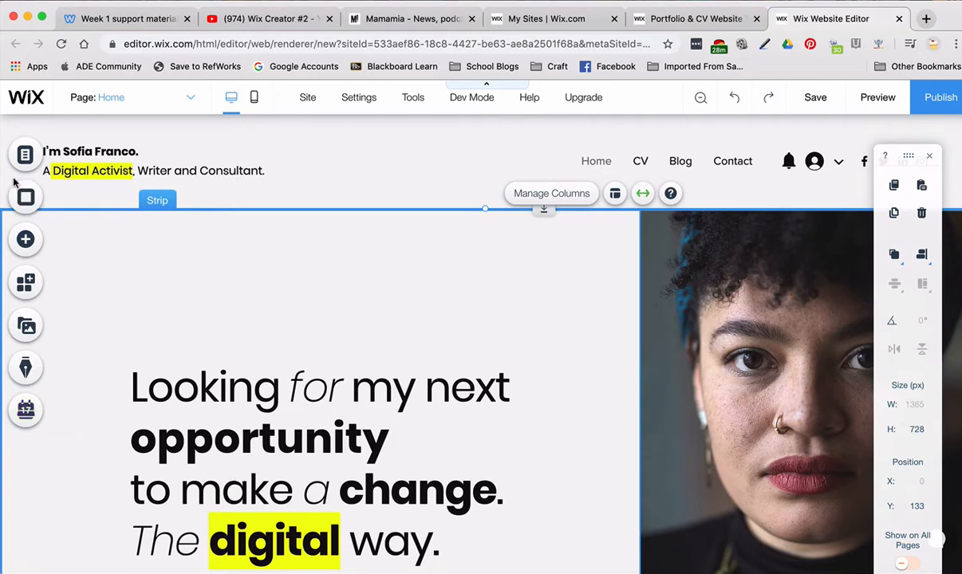
Open the site's page management and delete the CV page
left_click(192, 100)
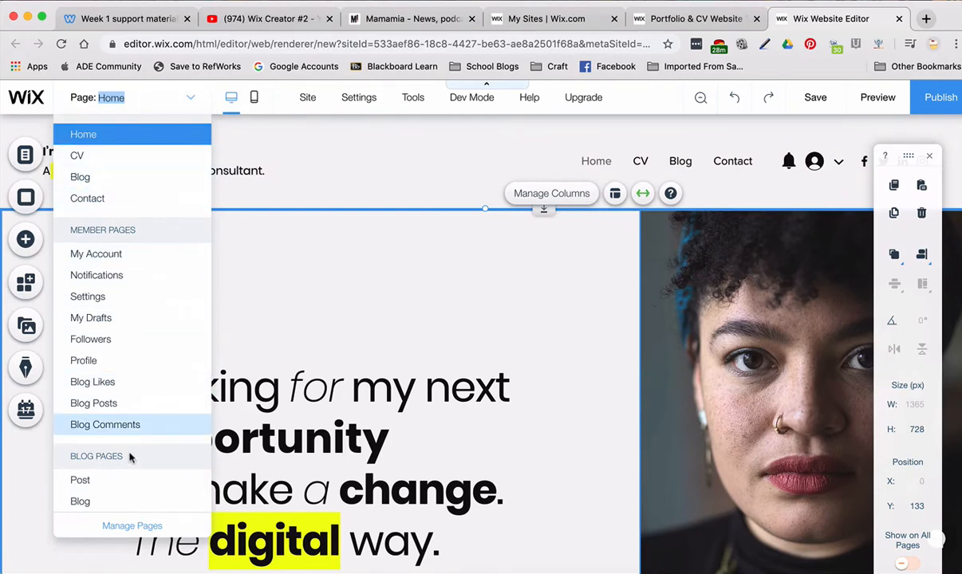
scroll(132, 463, "down", 1)
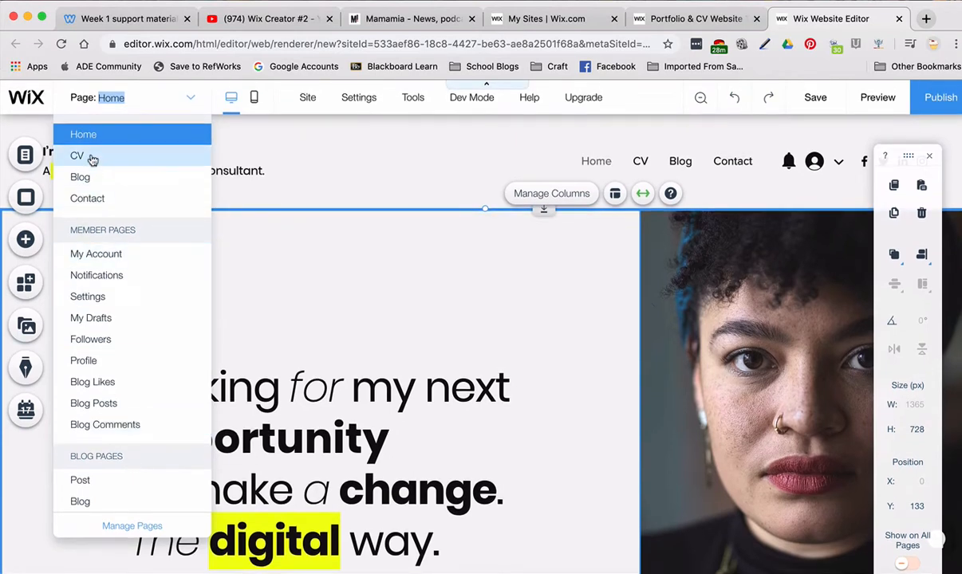
left_click(138, 528)
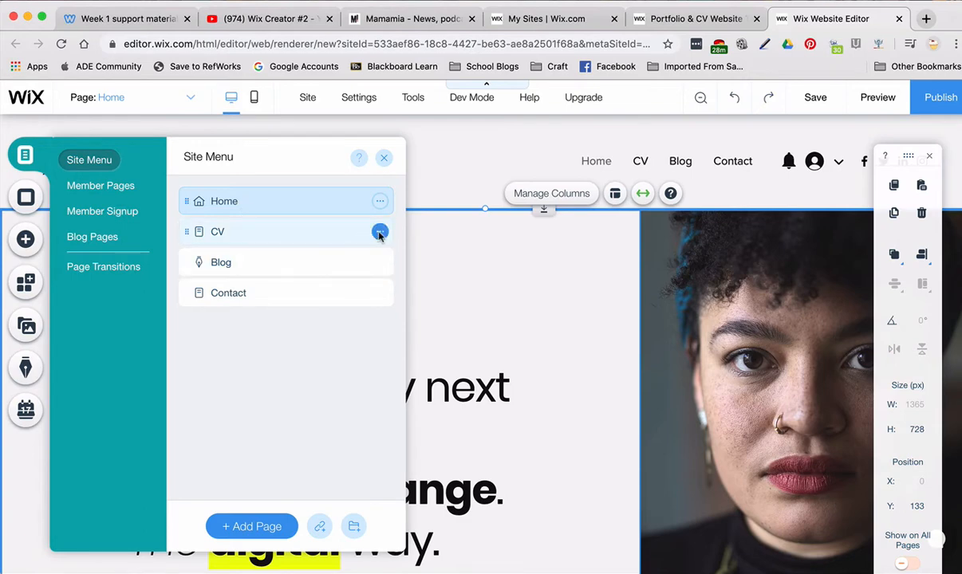
left_click(380, 232)
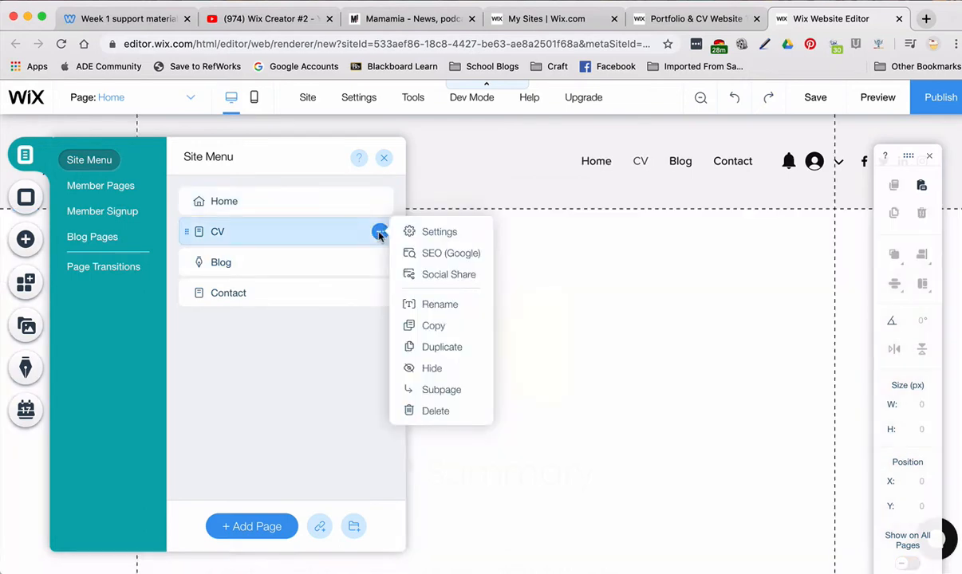
left_click(431, 411)
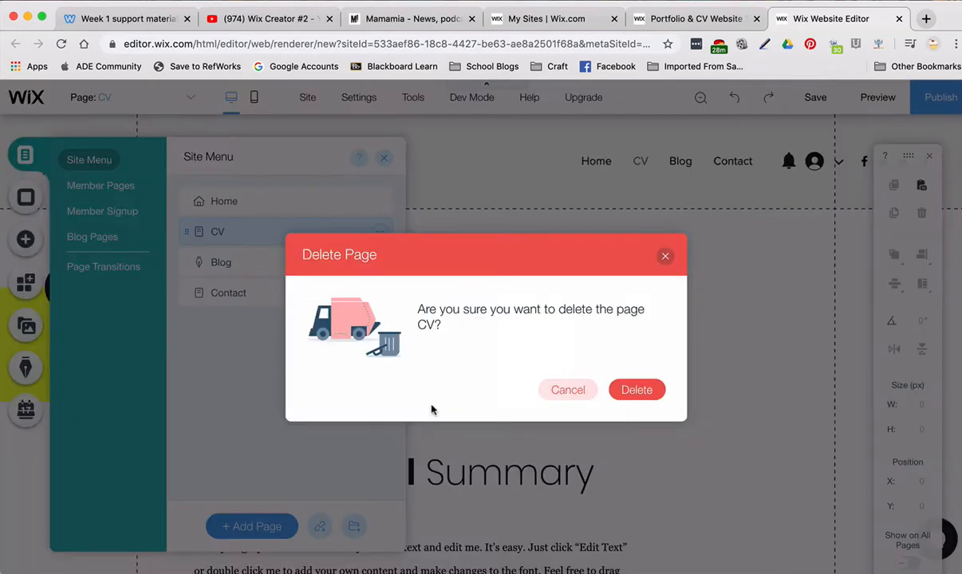
left_click(634, 389)
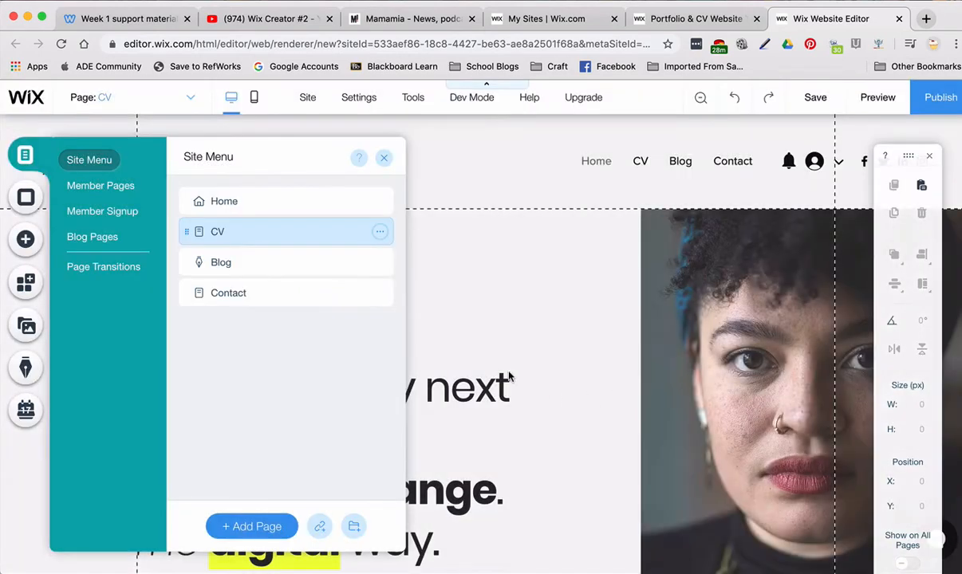
Delete the Blog page together with its Wix Blog app, and delete the Contact page
left_click(380, 231)
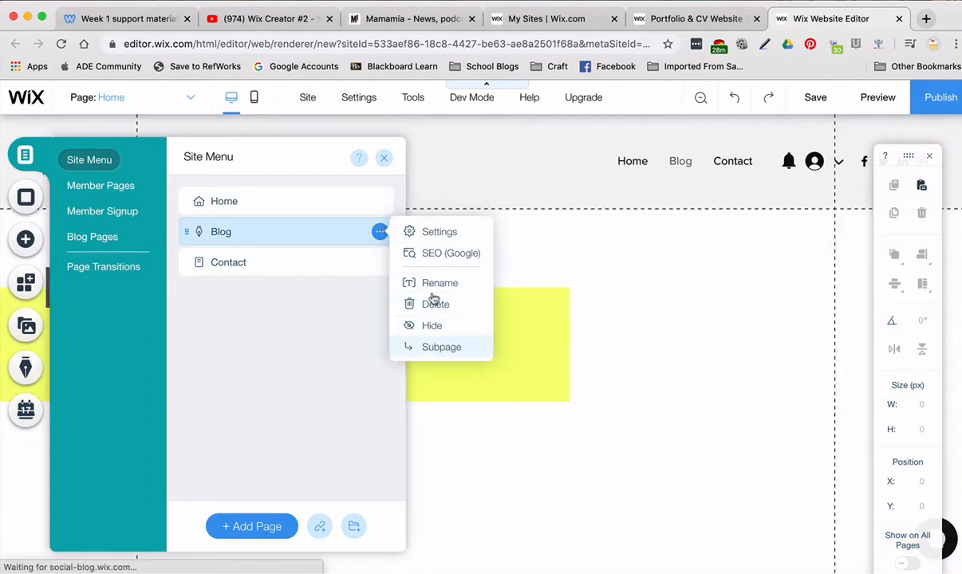
left_click(435, 304)
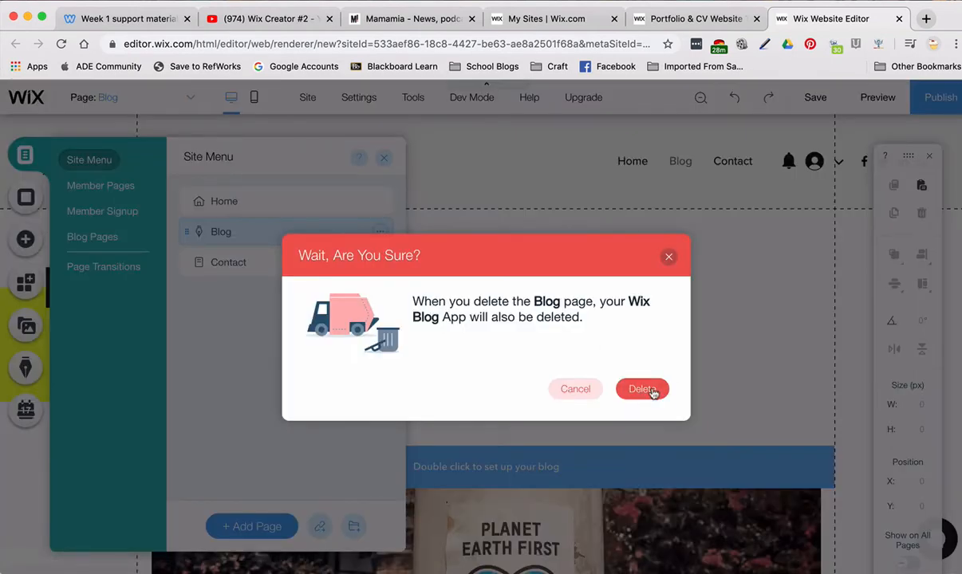
left_click(651, 390)
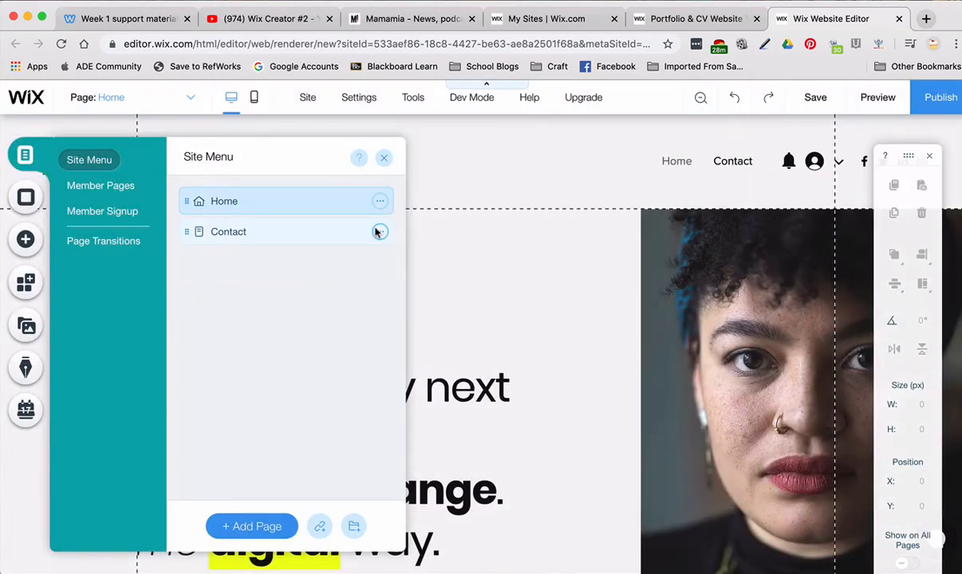
left_click(379, 231)
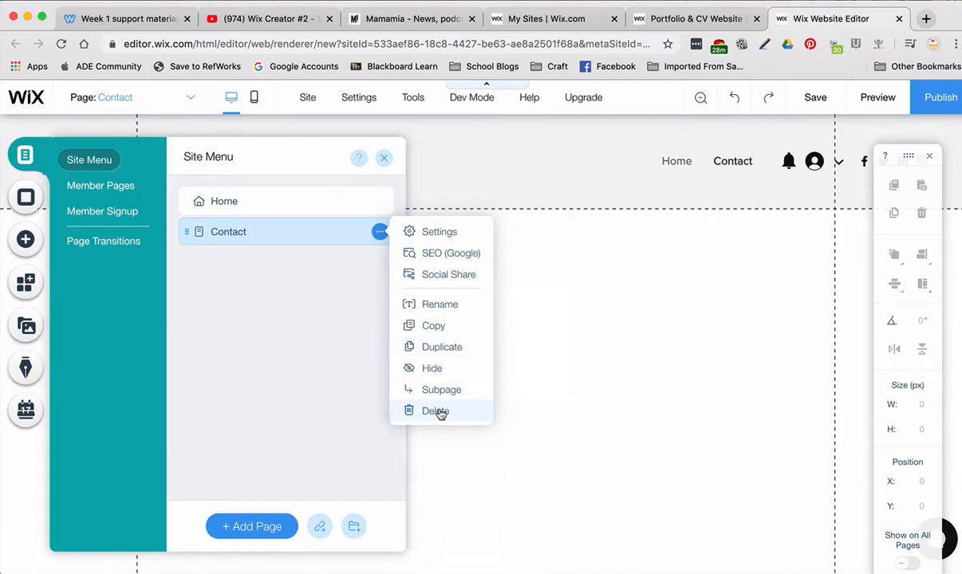
left_click(438, 411)
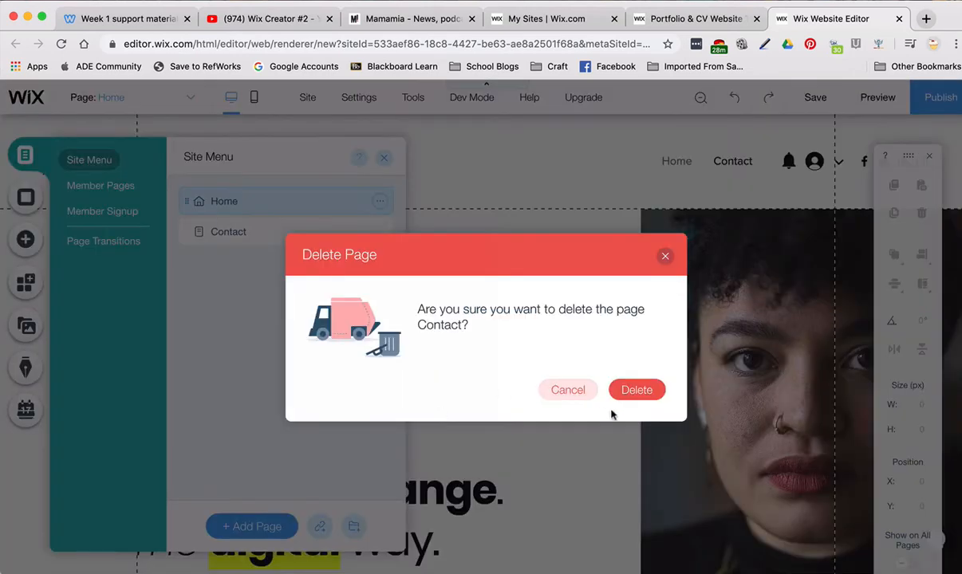
left_click(638, 389)
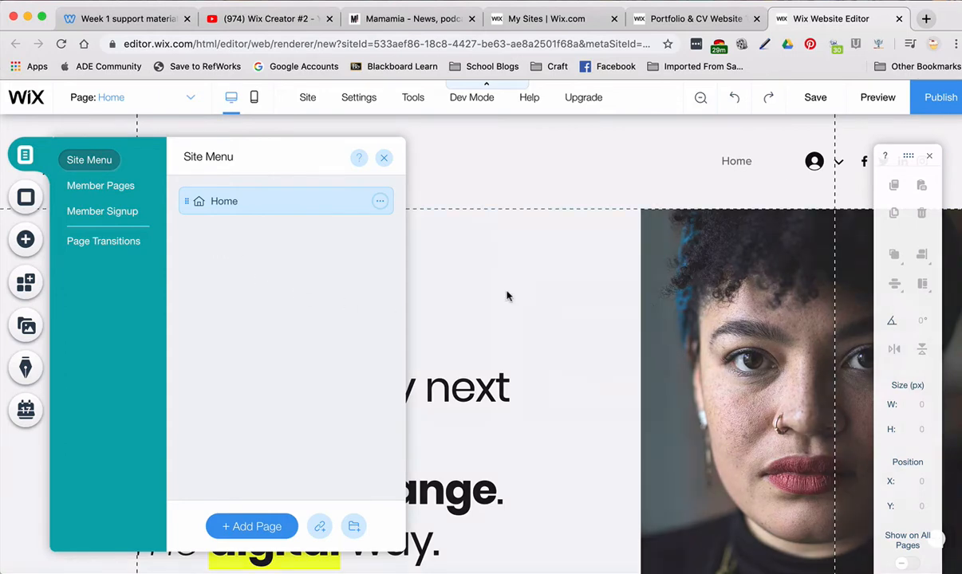
Switch to the other browser window and view the EDUC2632/4632 Primary course site
scroll(506, 296, "down", 2)
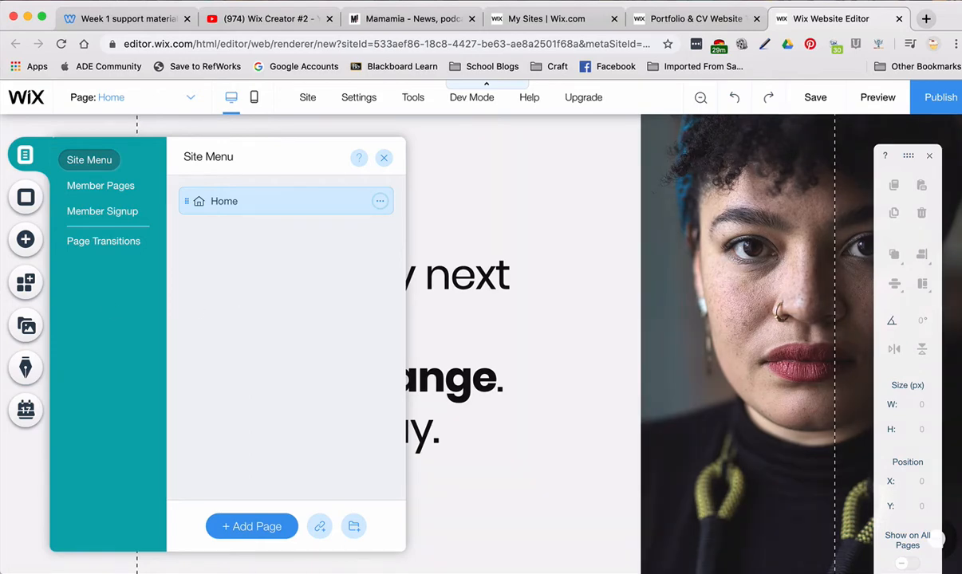
left_click(1, 275)
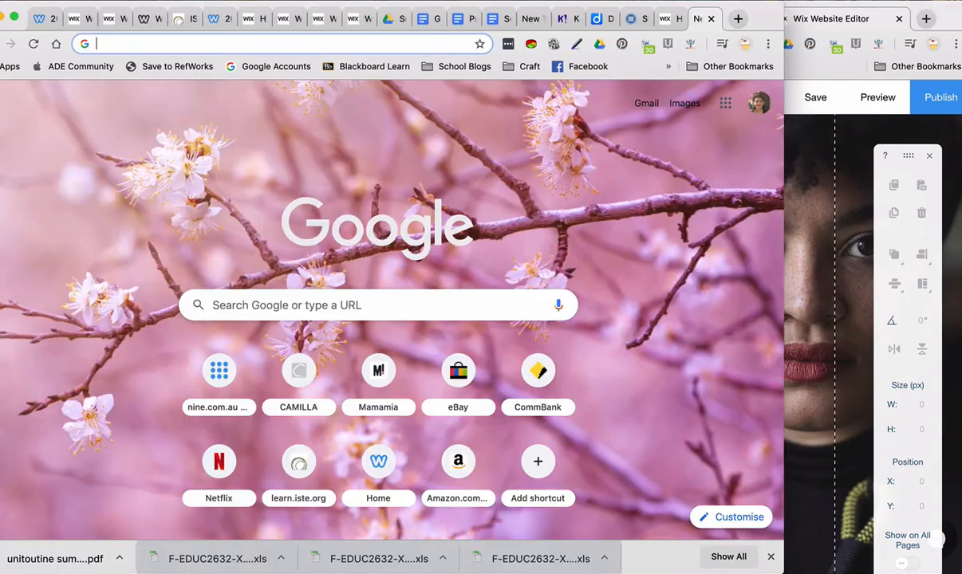
left_click(285, 20)
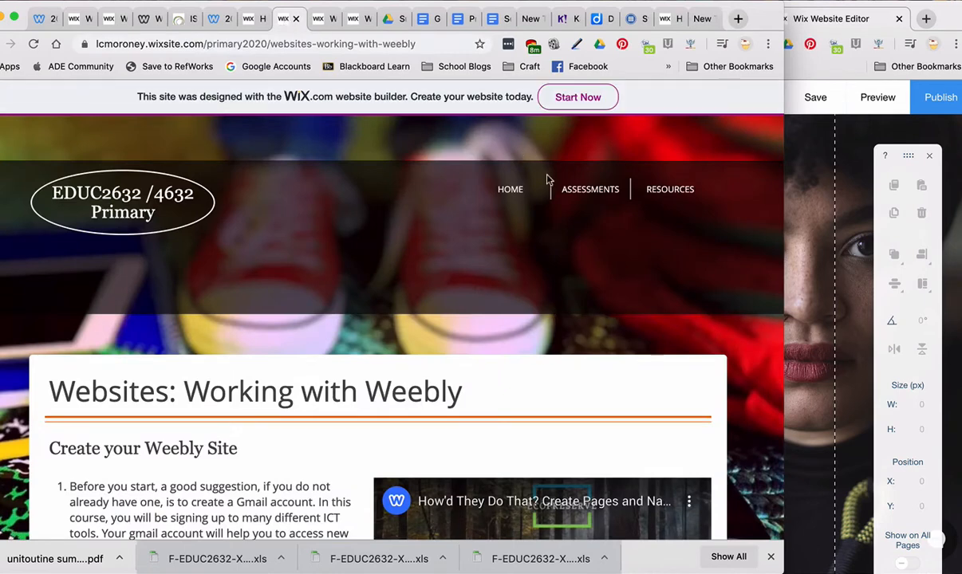
Open the course site's Week 1 page and read down to the list of tabs to set up in the website
mouse_move(526, 194)
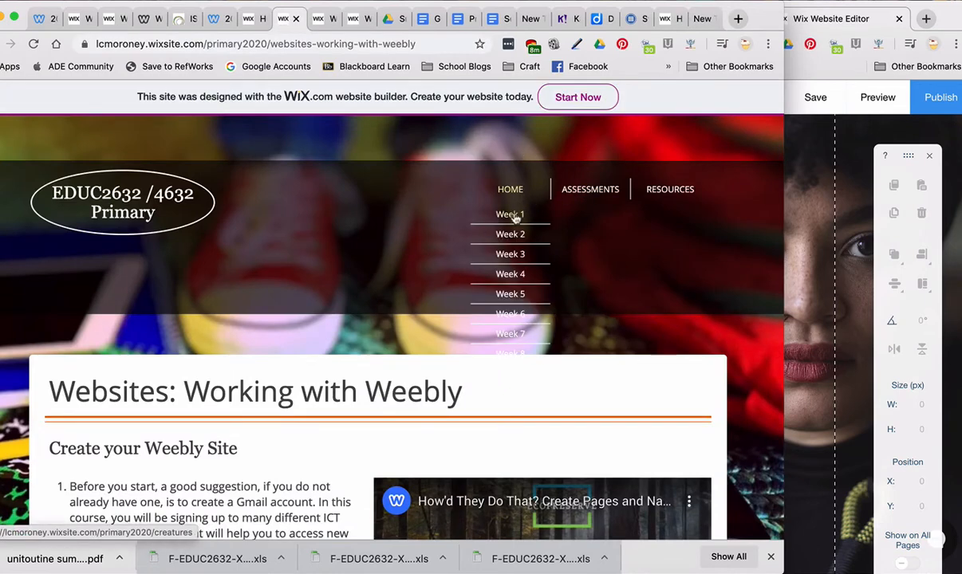
left_click(514, 216)
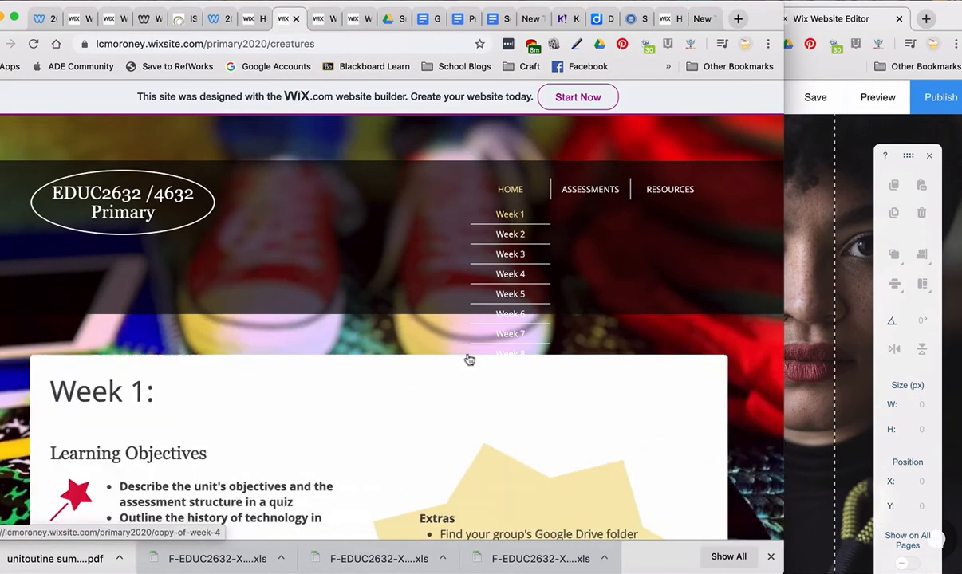
scroll(468, 357, "down", 5)
scroll(468, 357, "down", 10)
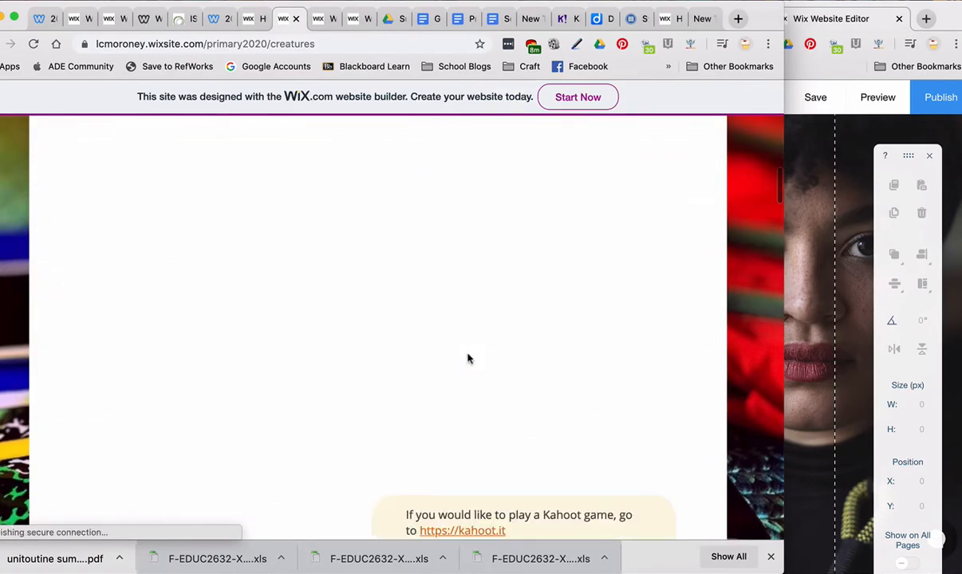
scroll(468, 358, "up", 15)
scroll(468, 358, "down", 15)
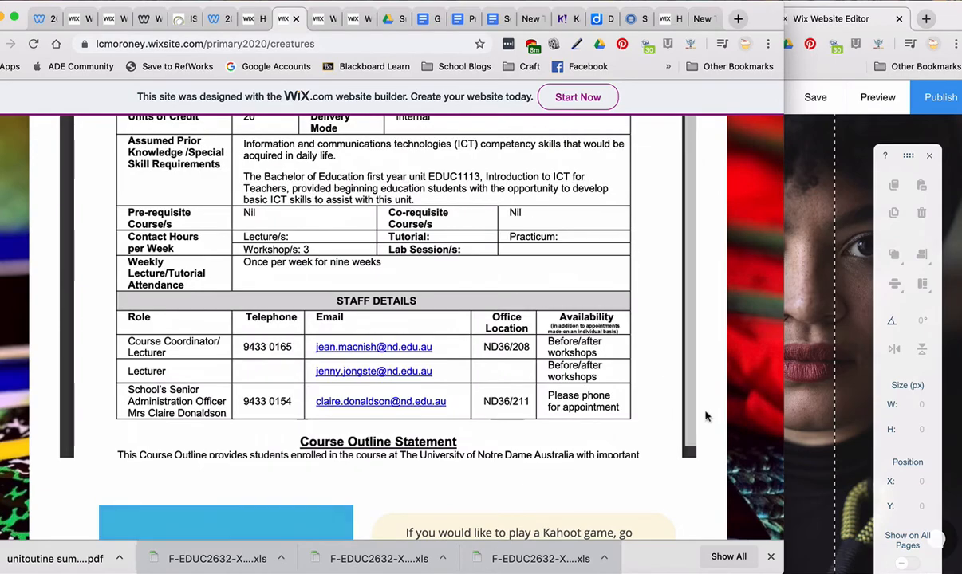
scroll(704, 415, "down", 10)
scroll(704, 415, "down", 15)
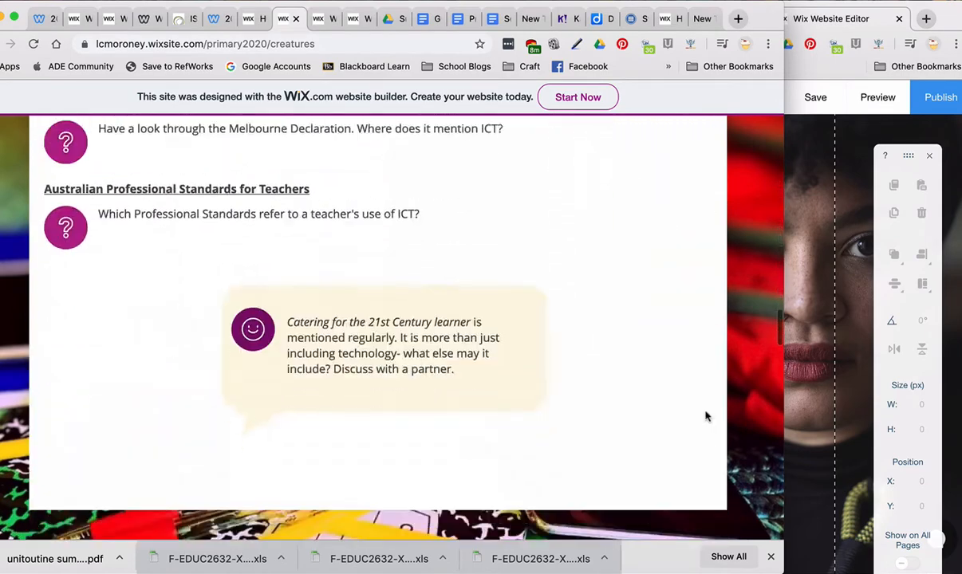
scroll(704, 415, "down", 10)
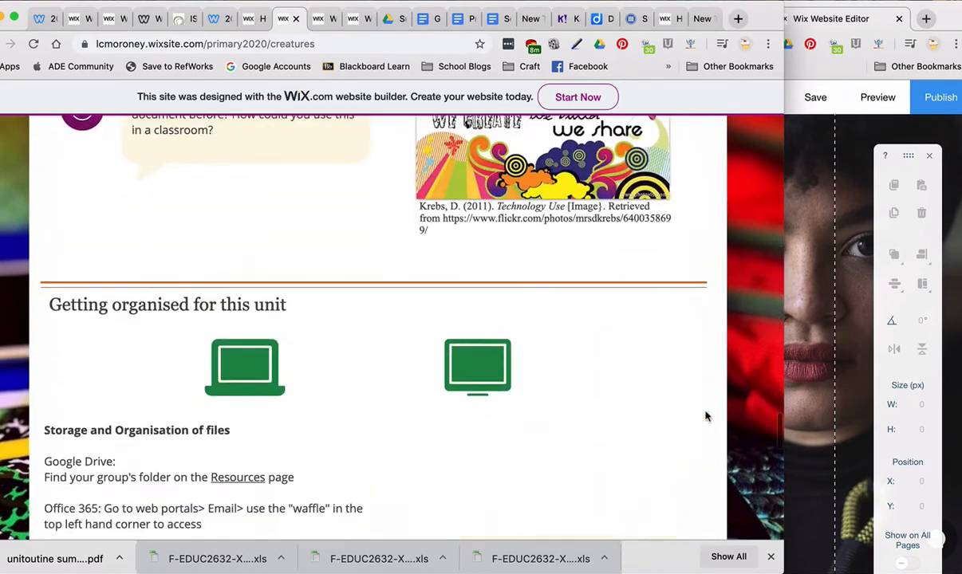
scroll(704, 415, "down", 10)
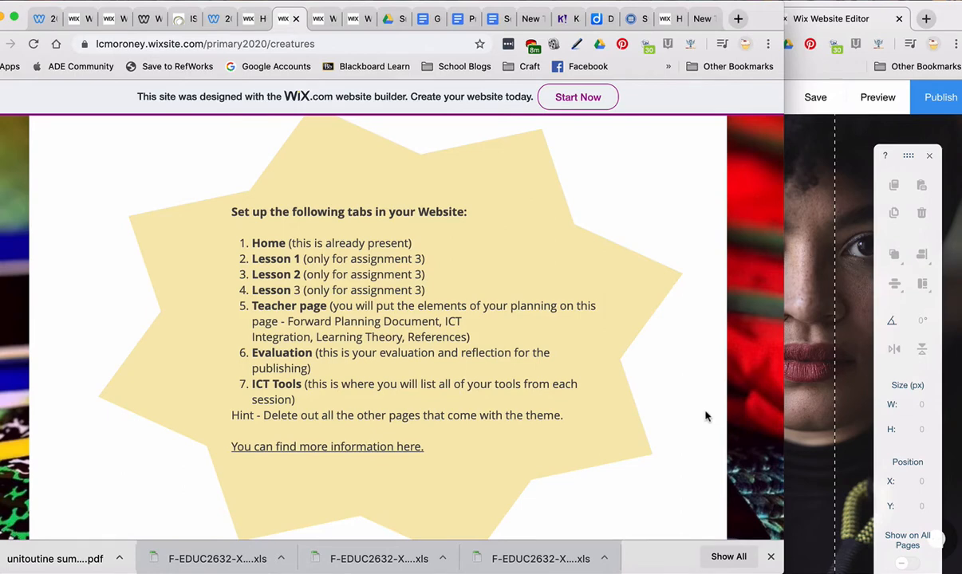
Return to the Wix Website Editor, open the site's page management and add a page named Lesson 1
left_click(815, 21)
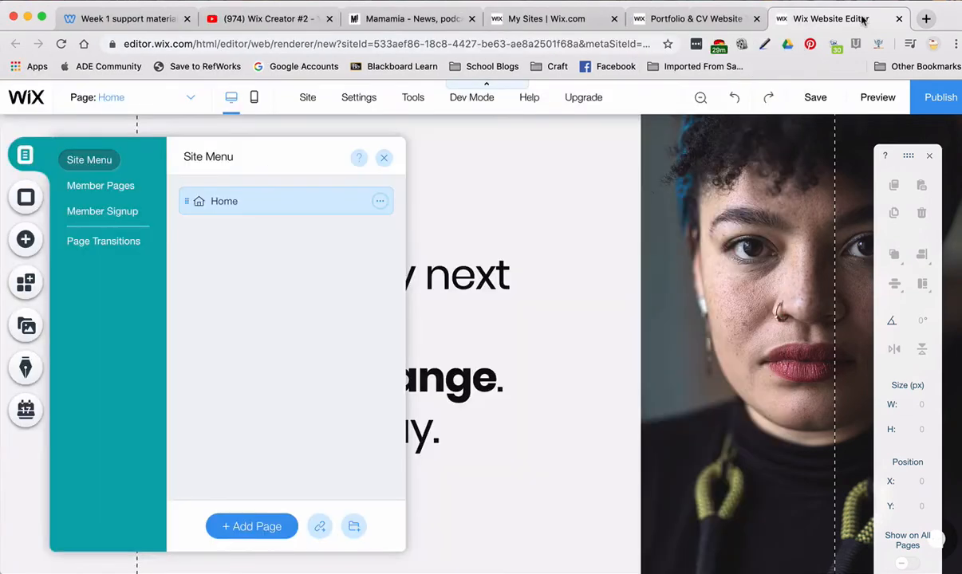
left_click(189, 98)
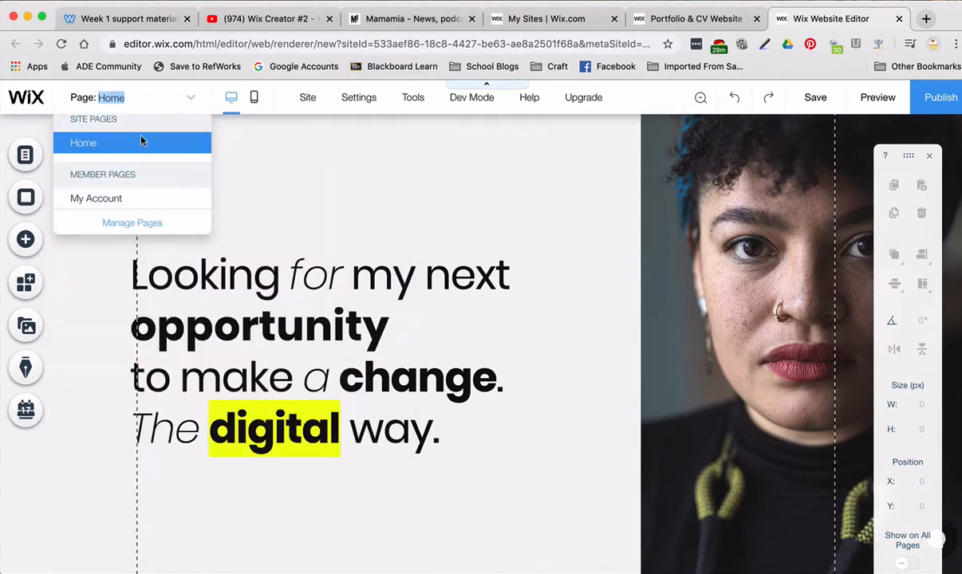
left_click(128, 223)
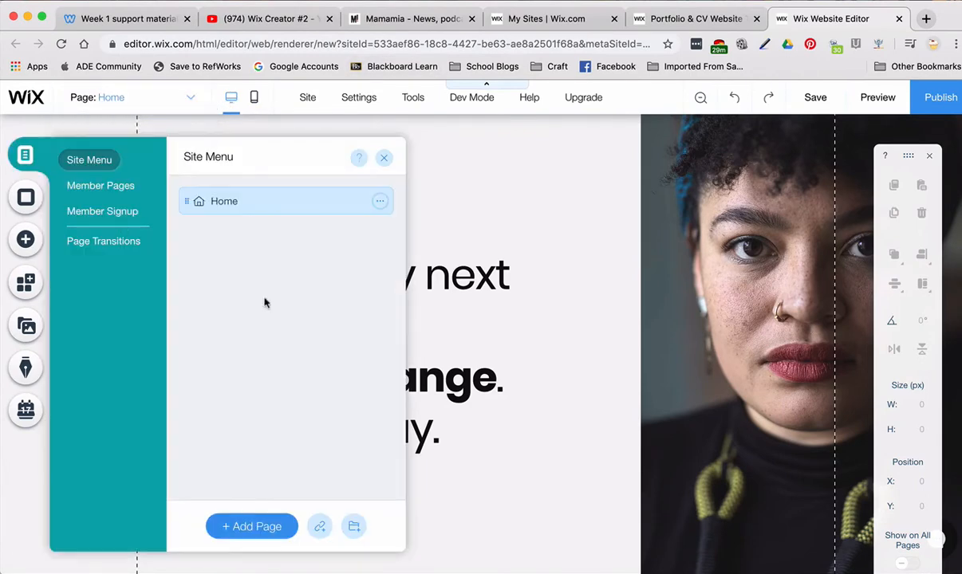
left_click(261, 527)
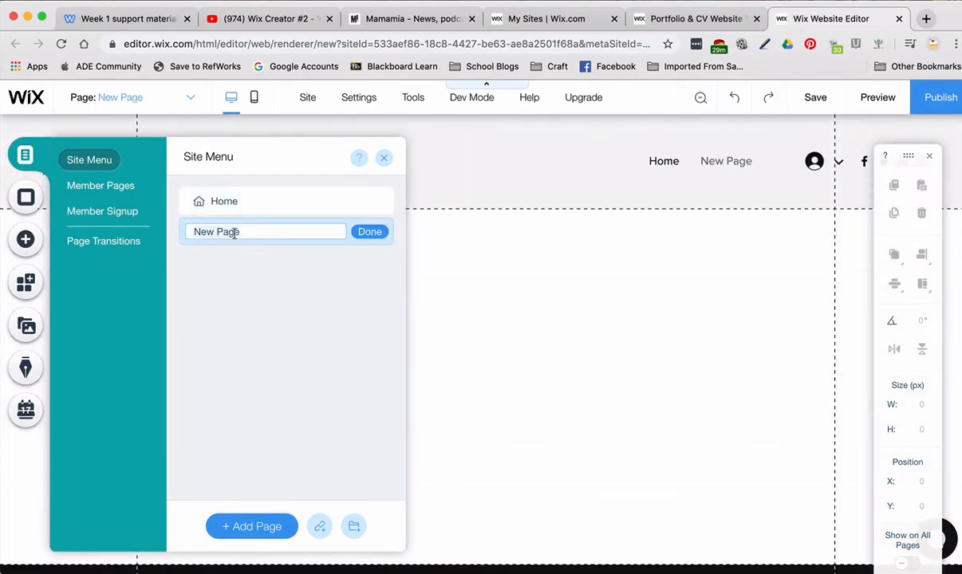
type("Lesson 1")
left_click(376, 235)
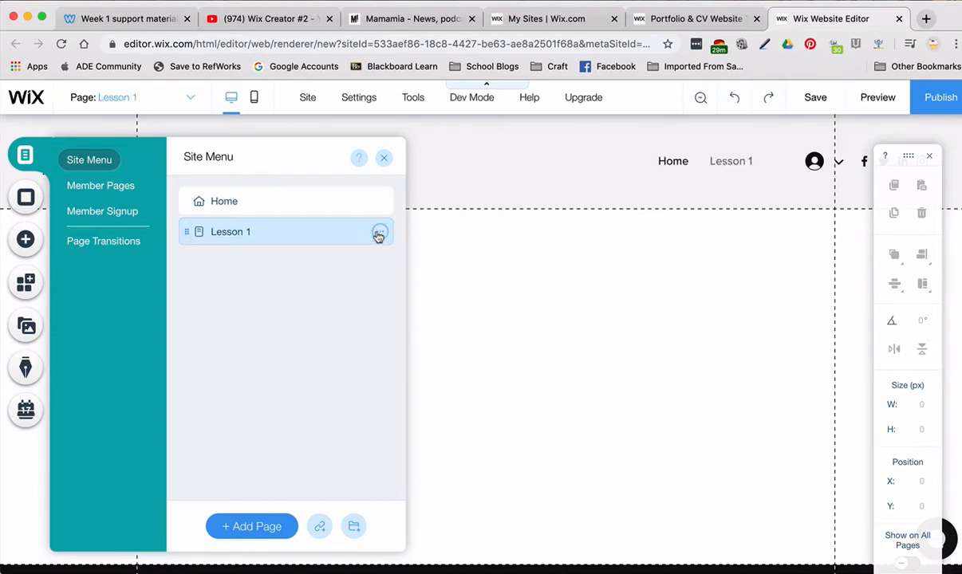
Add another page to the site menu and name it Lesson 2
left_click(247, 528)
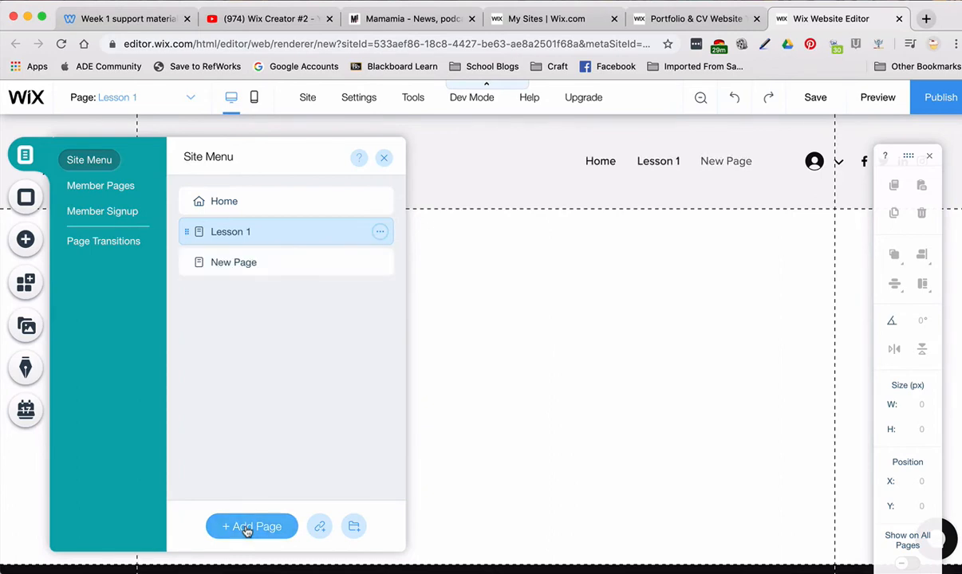
type("sson")
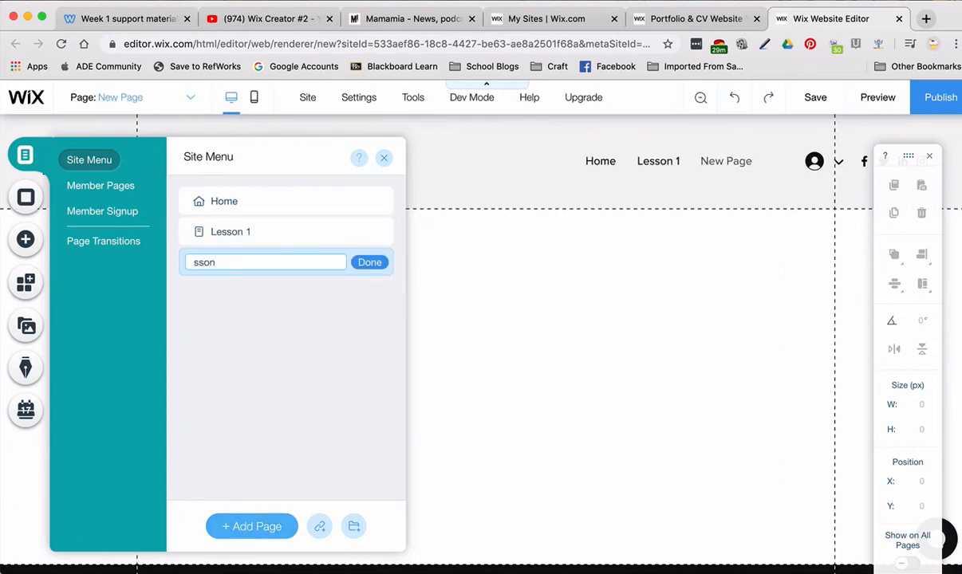
type(" 2")
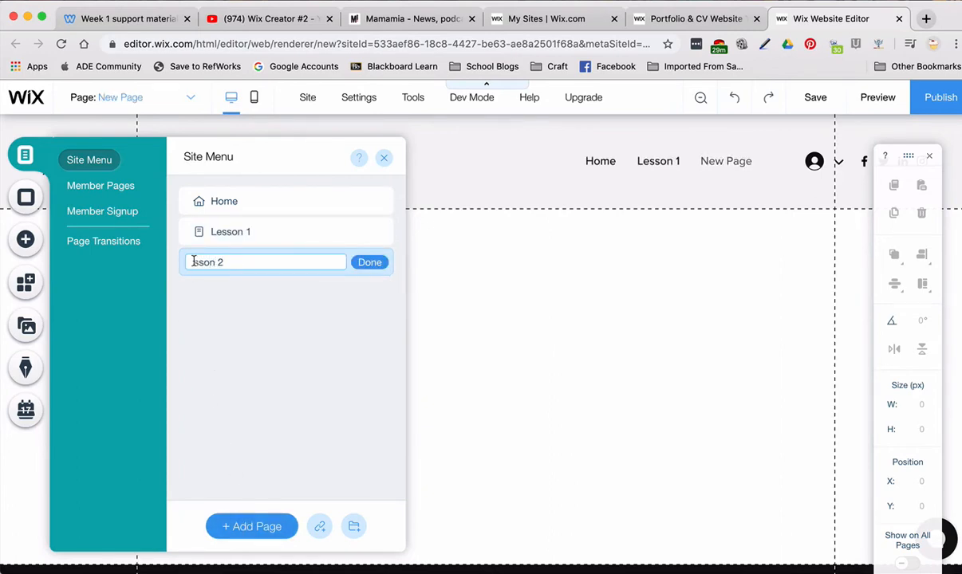
left_click(193, 261)
type("Le")
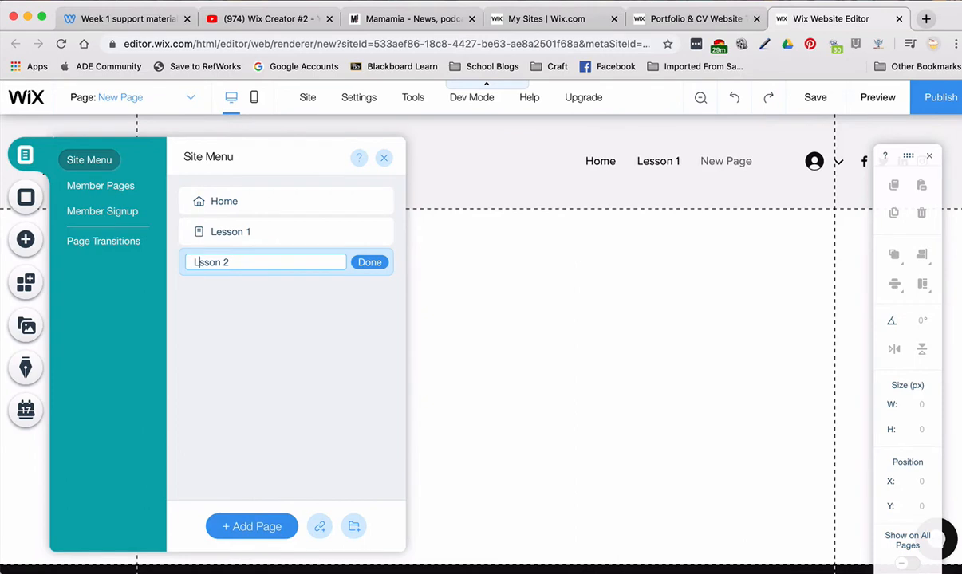
left_click(369, 262)
Add a page named Lesson 3 below Lesson 2 in the site menu
left_click(235, 525)
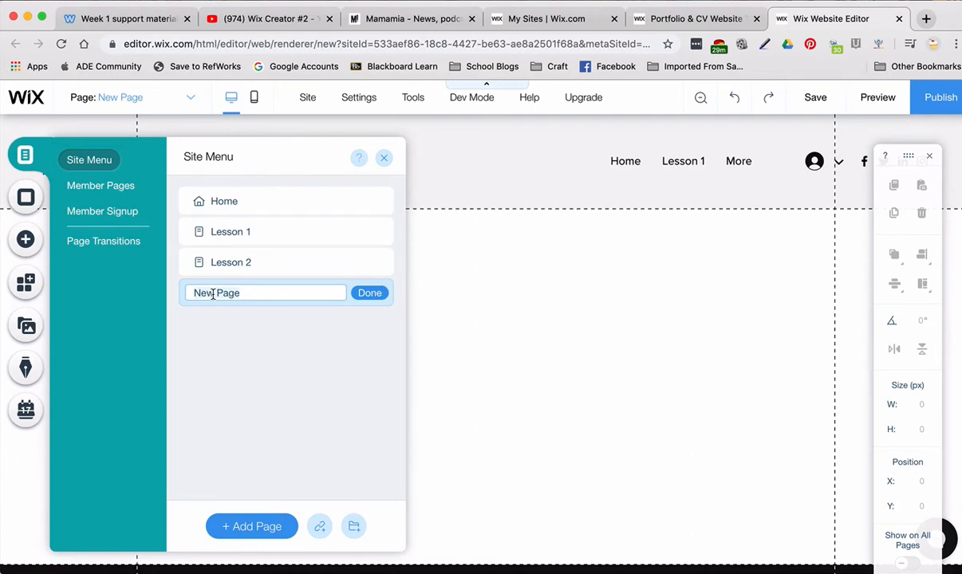
type("Lesson 3")
left_click(367, 293)
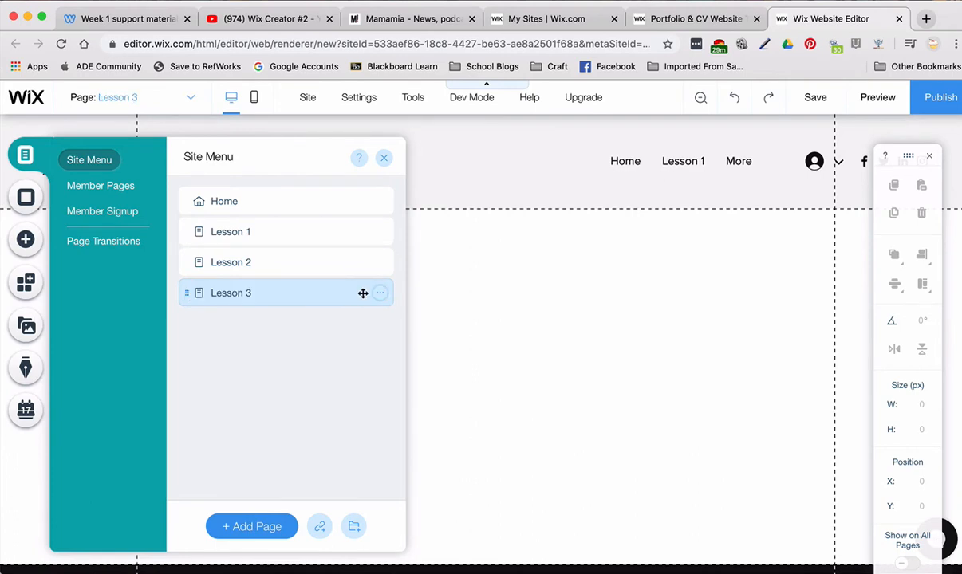
Add a page named Teacher Page below Lesson 3 in the site menu
left_click(240, 525)
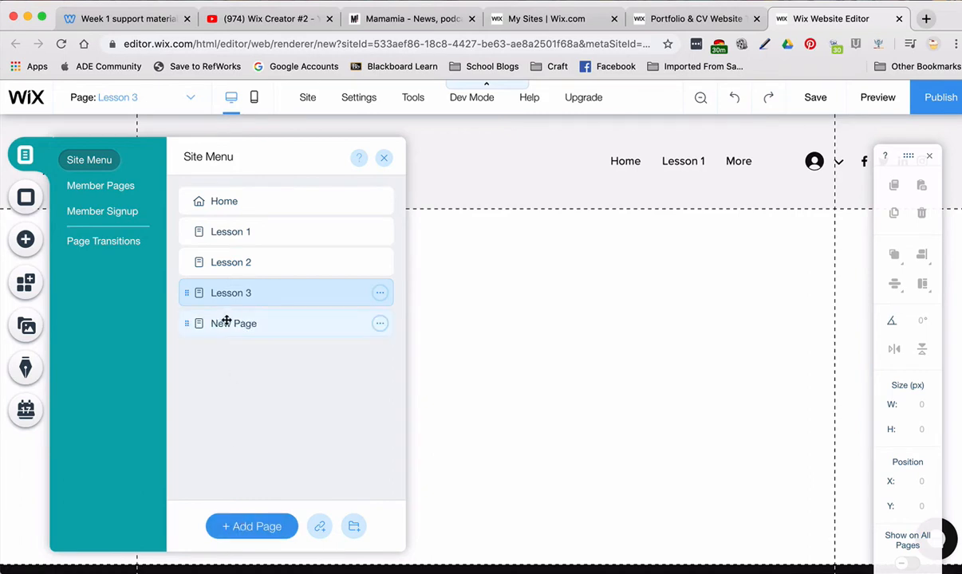
type("Te")
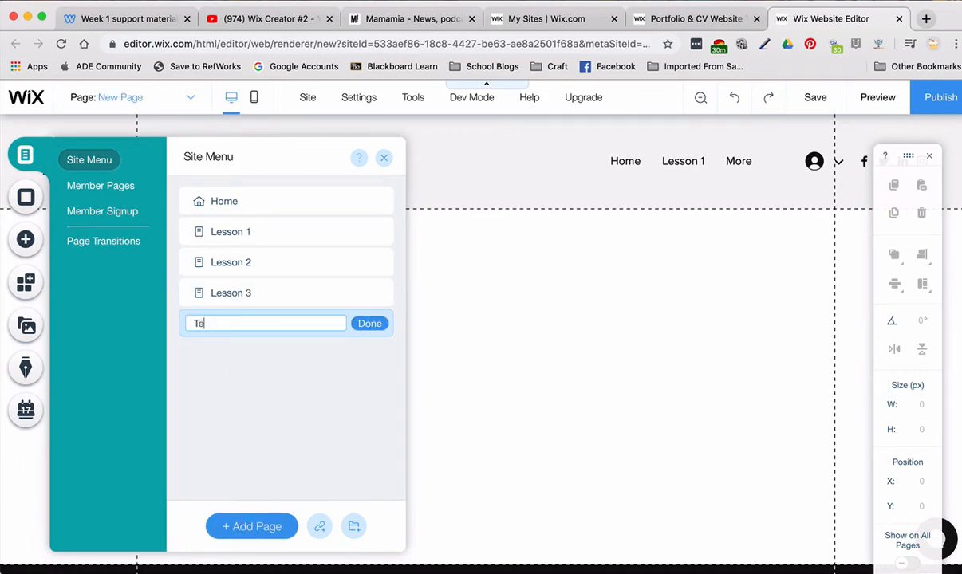
type("acher Page")
left_click(367, 322)
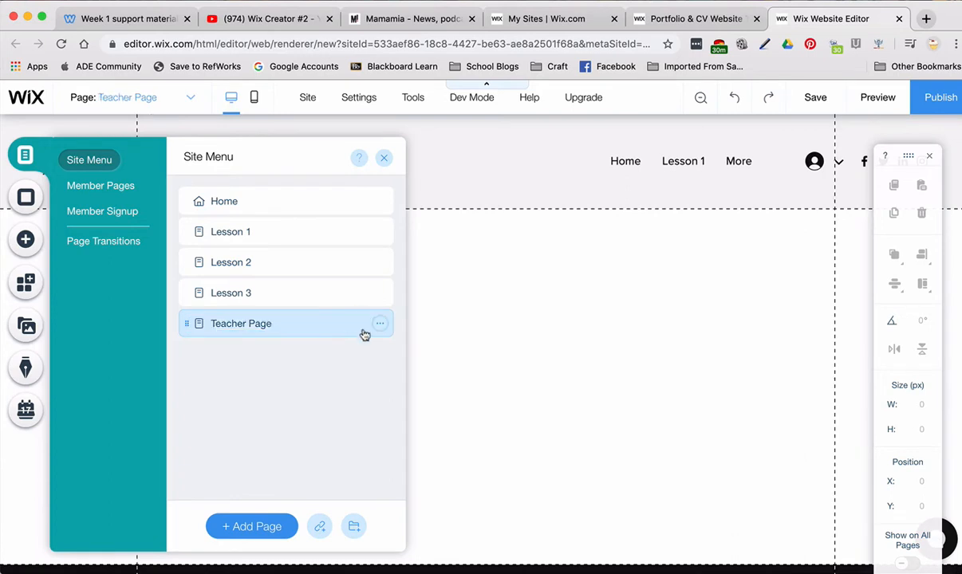
Add a page named ICT tools below Teacher Page in the site menu
left_click(258, 525)
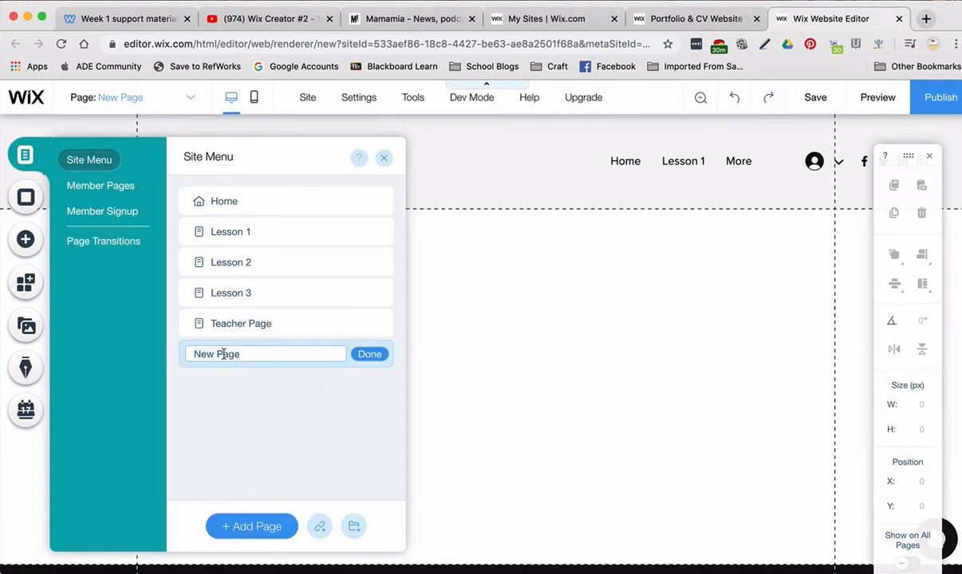
type("ICT tools pag")
key("BackSpace")
key("BackSpace")
key("BackSpace")
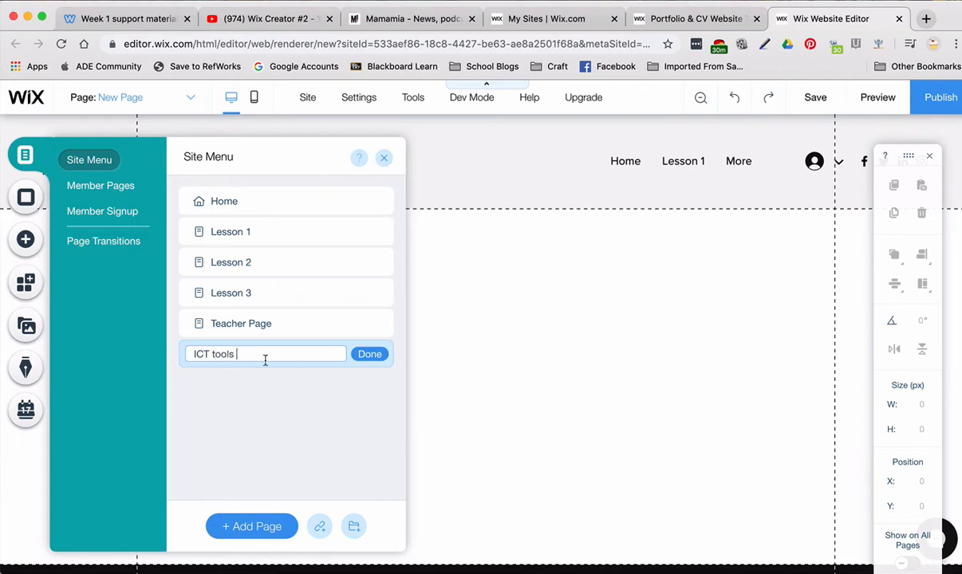
left_click(369, 353)
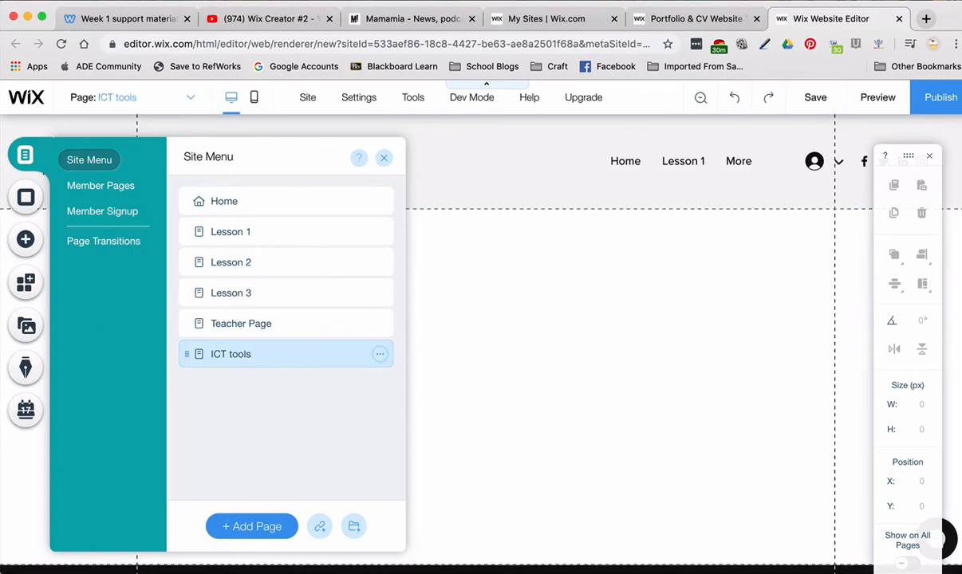
Recheck the required tab list on the course site, then add an Evaluation page and place it between Teacher Page and ICT tools
key("super+grave")
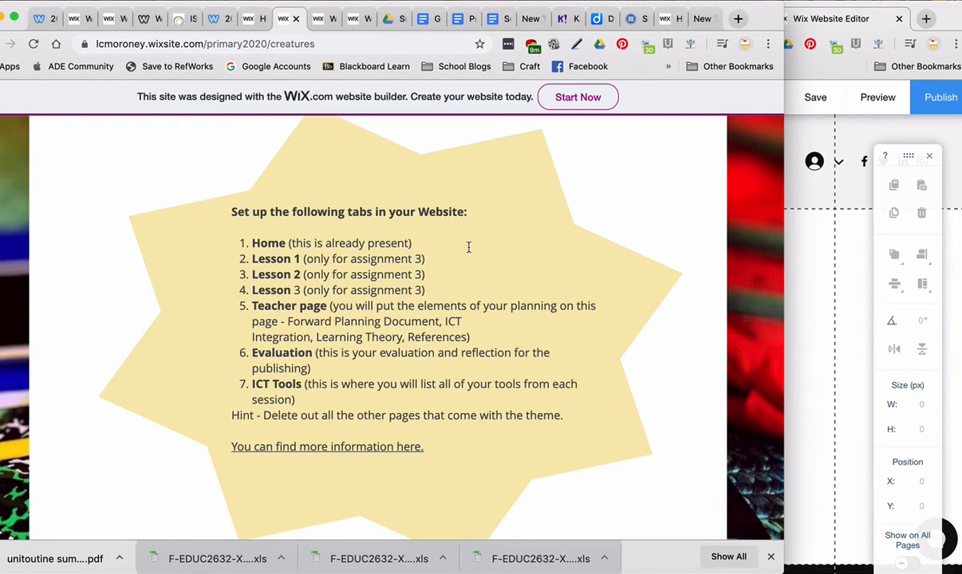
left_click(816, 140)
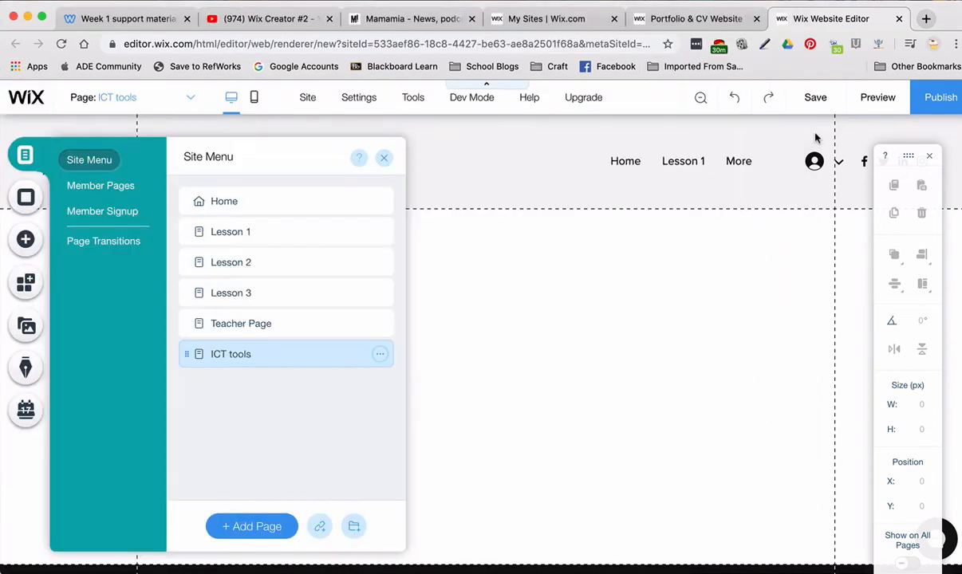
left_click(253, 525)
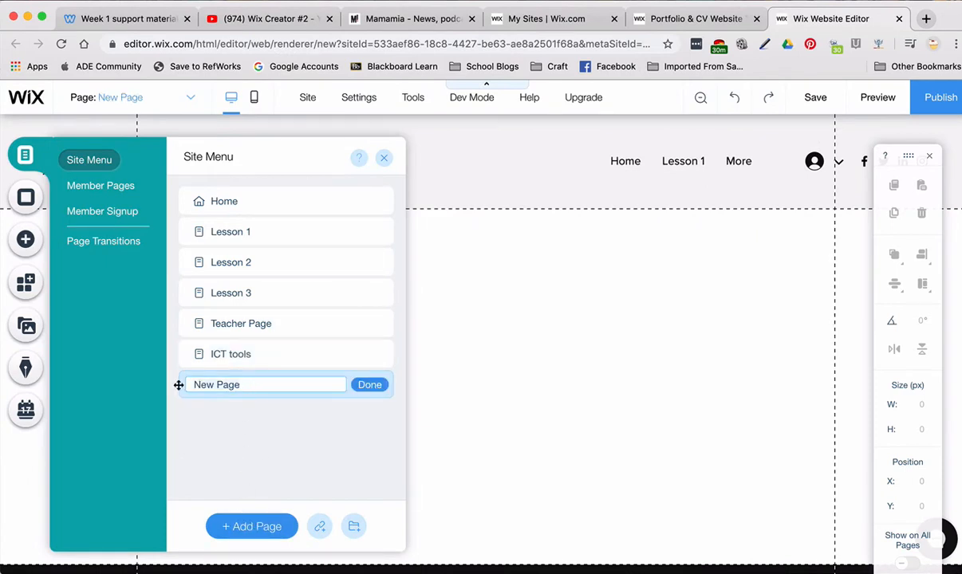
type("Evaluation")
left_click(369, 384)
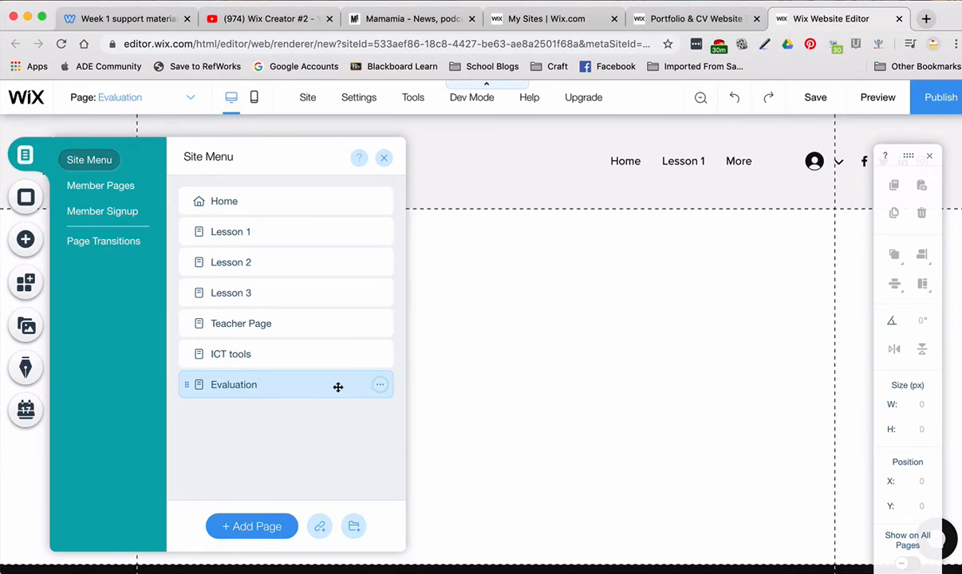
left_click_drag(338, 387, 337, 347)
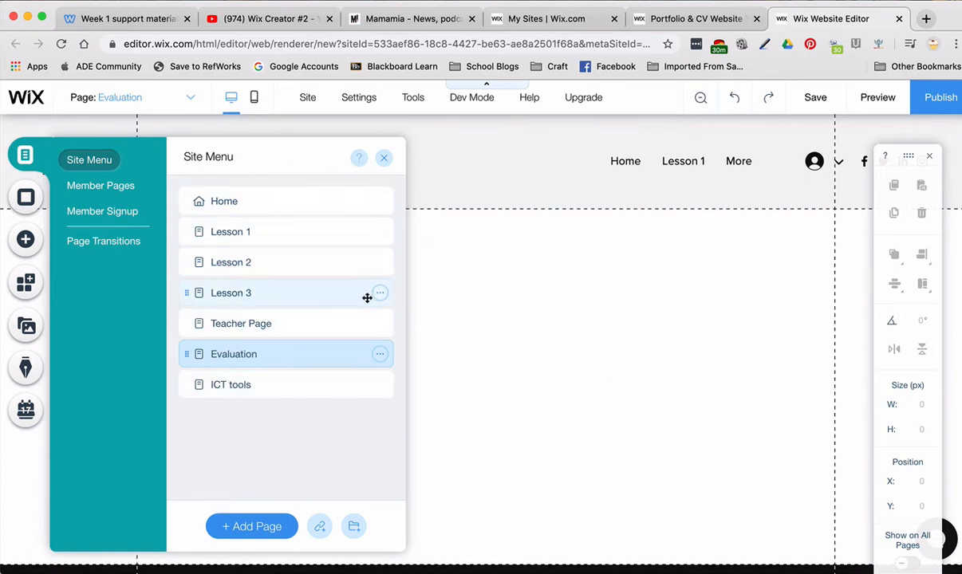
left_click(384, 158)
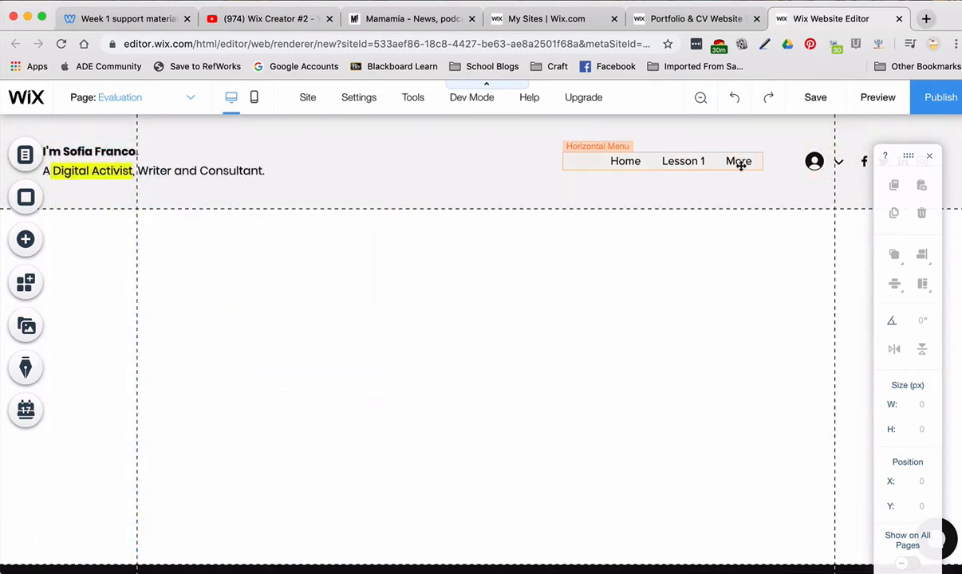
Open the ICT tools page for editing and add a Heading 1 themed text element to it
left_click(191, 97)
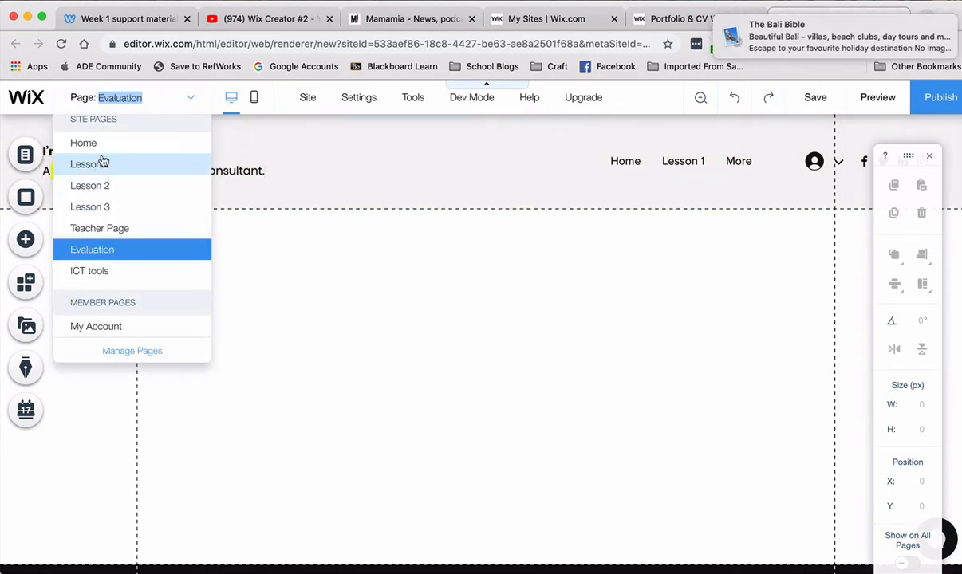
left_click(90, 273)
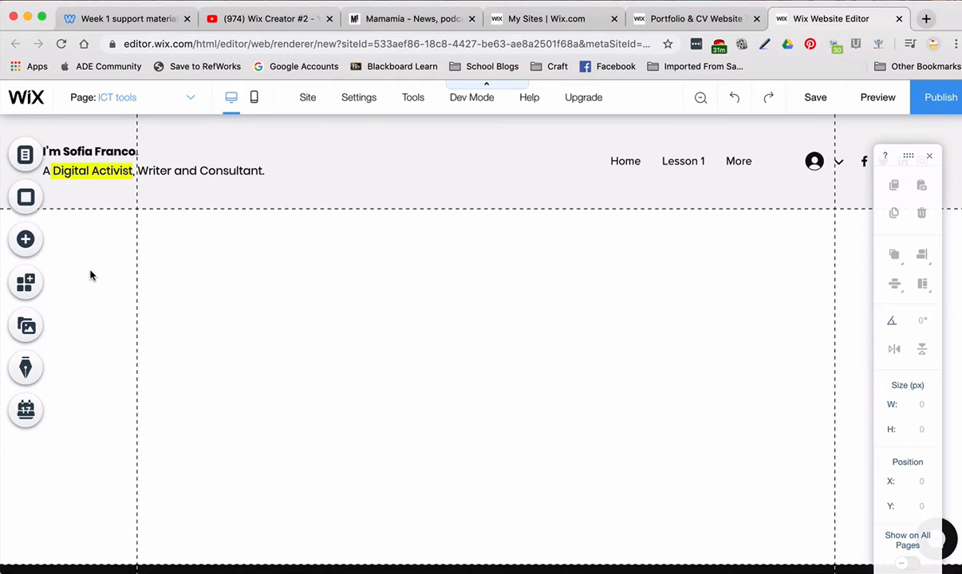
left_click(32, 241)
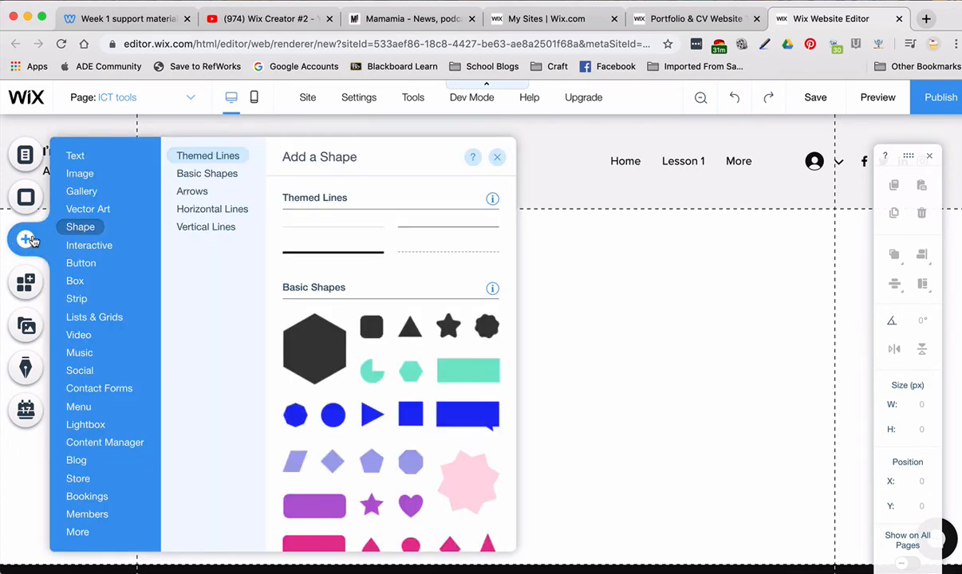
mouse_move(75, 156)
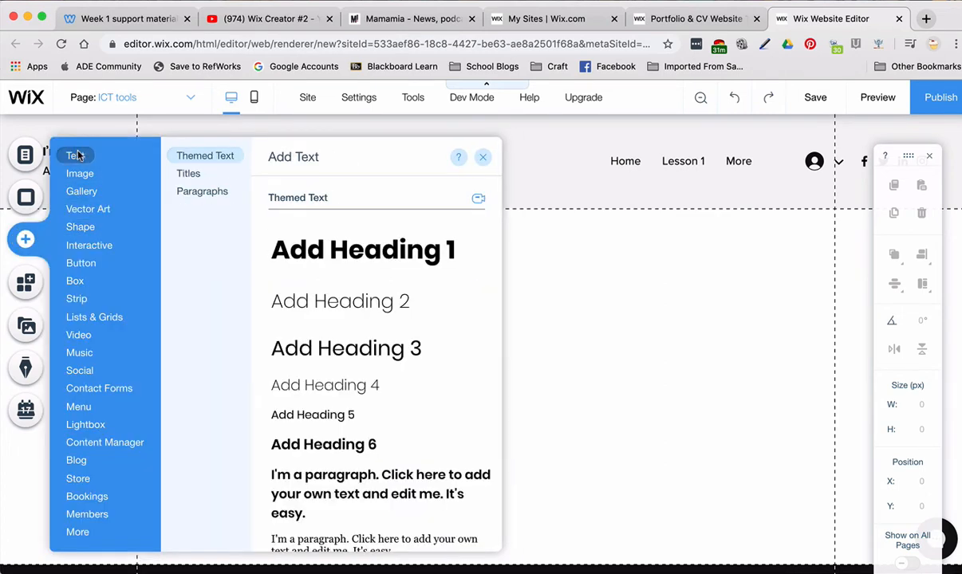
left_click(307, 247)
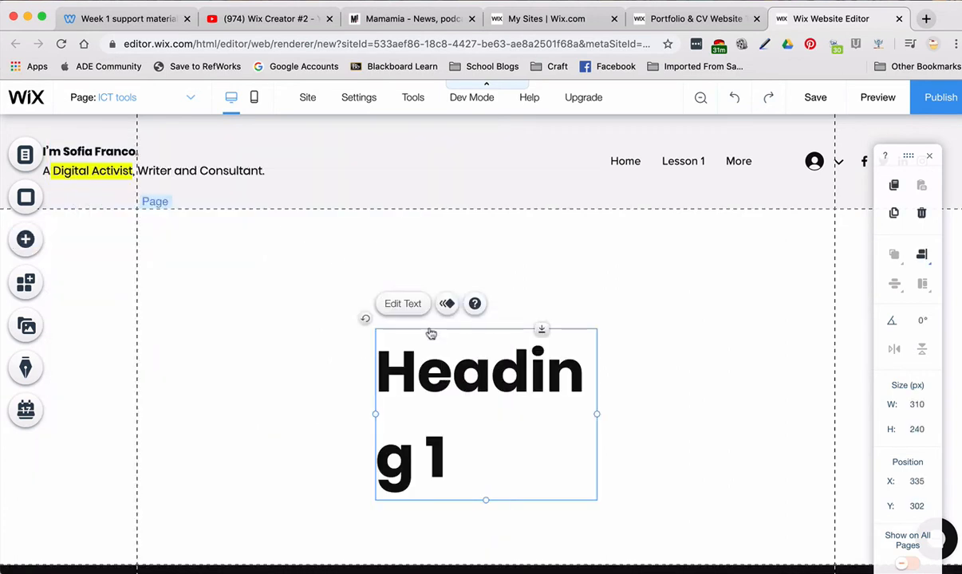
Position the heading at the page's upper-left corner with a width of 630 px and replace its text with "ICT tools"
left_click_drag(406, 351, 193, 254)
left_click_drag(388, 284, 586, 247)
double_click(361, 266)
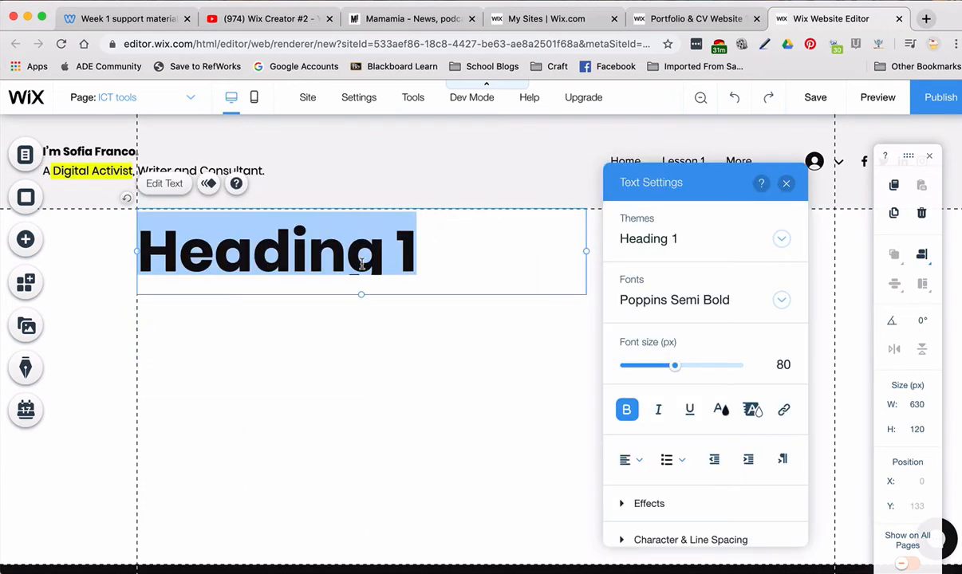
type("ICT")
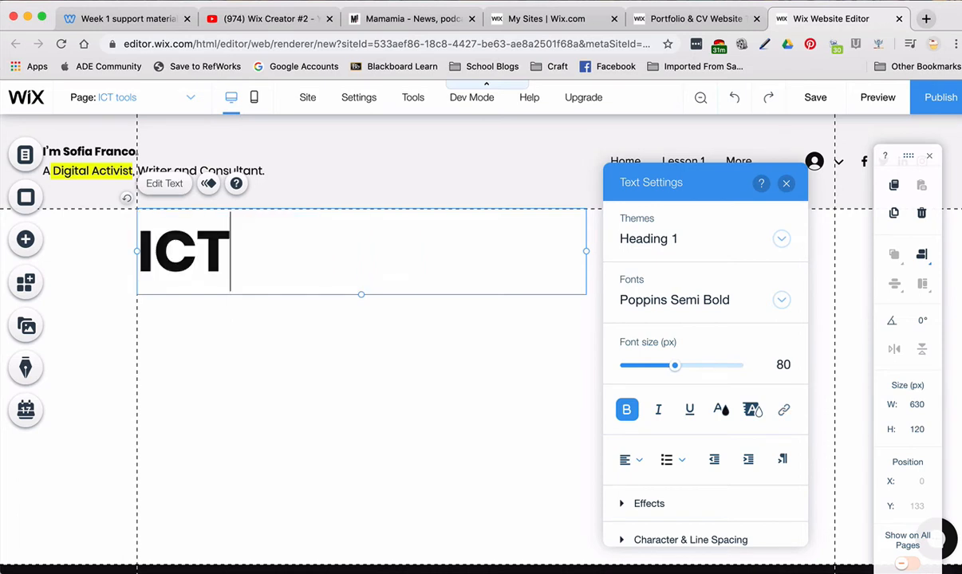
type(" tools")
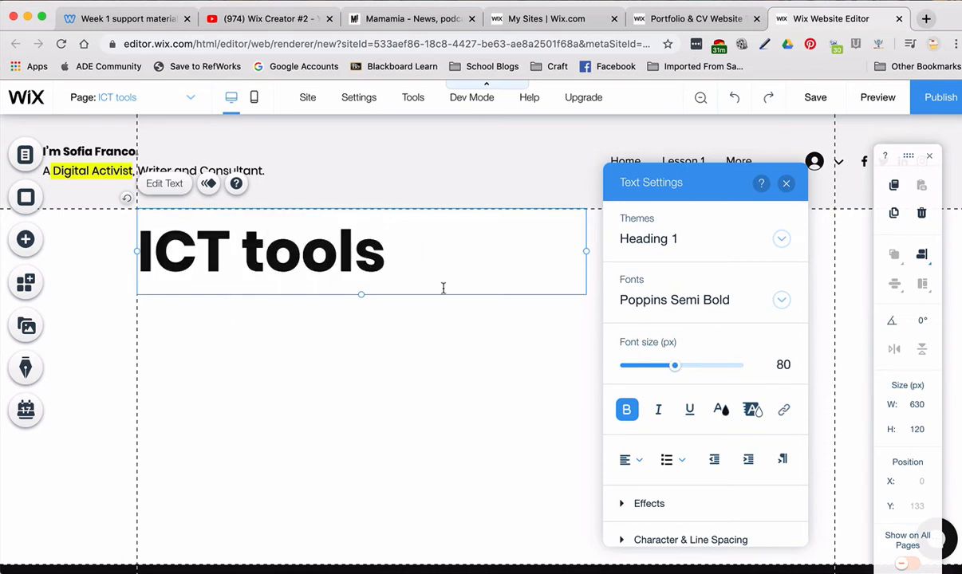
left_click(404, 327)
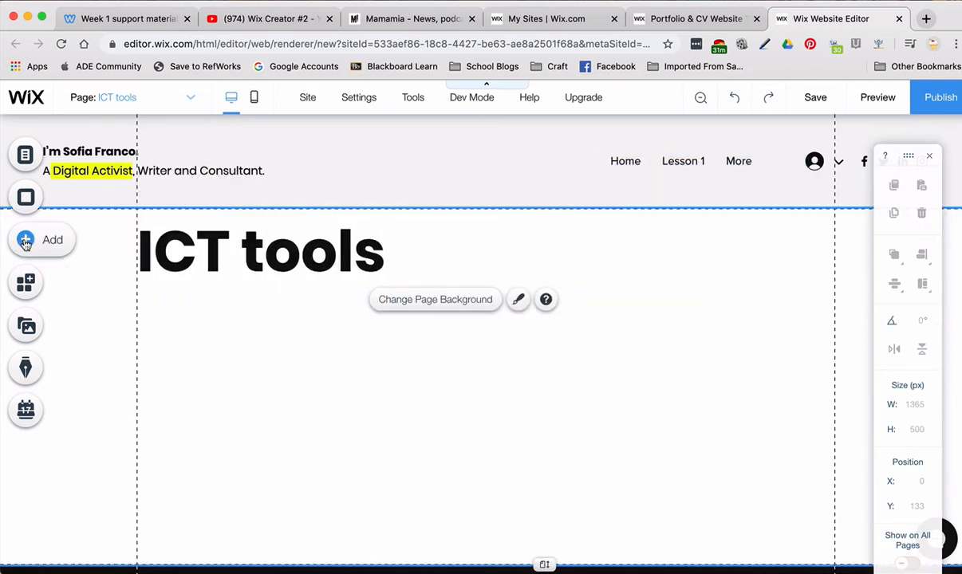
Add a Heading 3 themed text element below the ICT tools title and change its text to "Collaborative document"
left_click(27, 242)
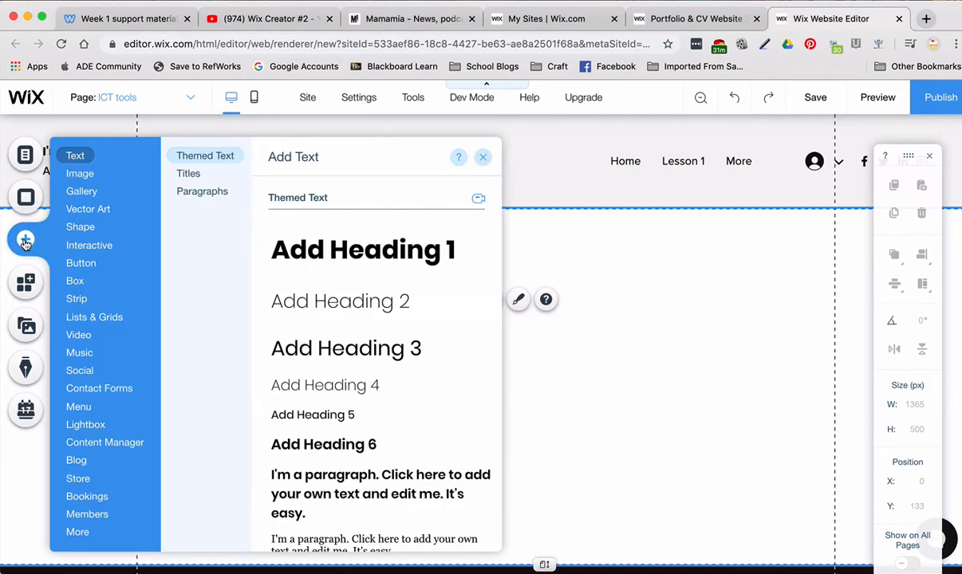
left_click(329, 347)
left_click_drag(429, 376, 187, 342)
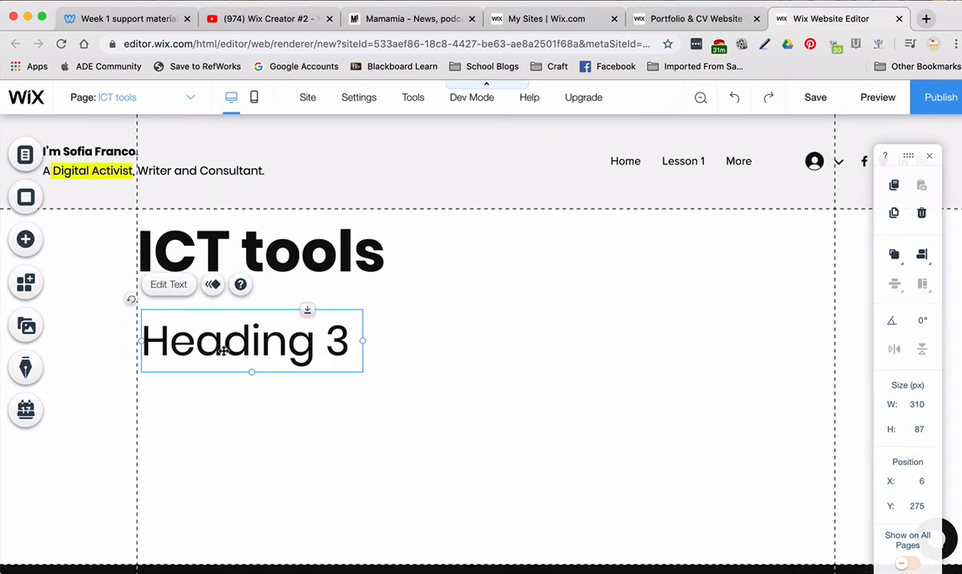
double_click(228, 346)
type("C")
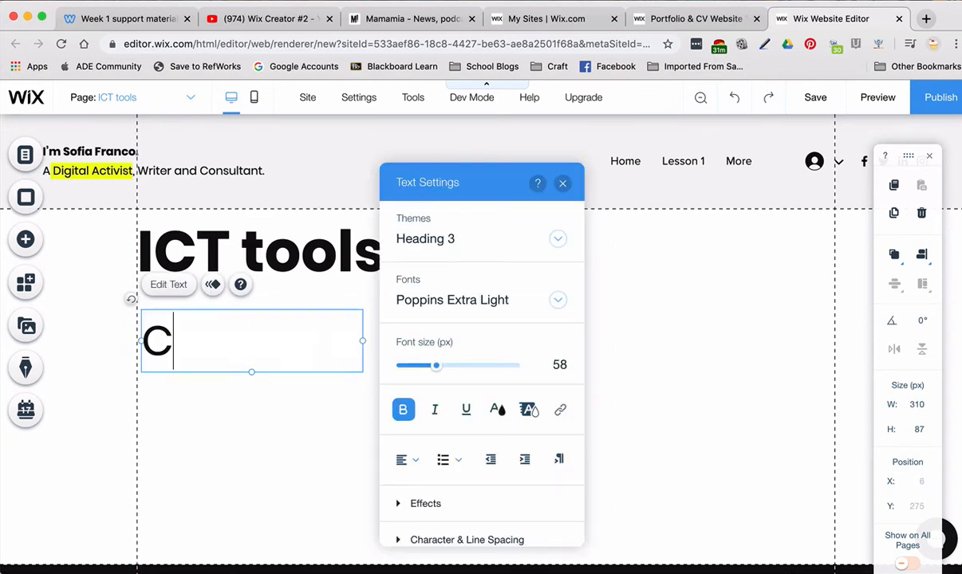
type("ollaborati")
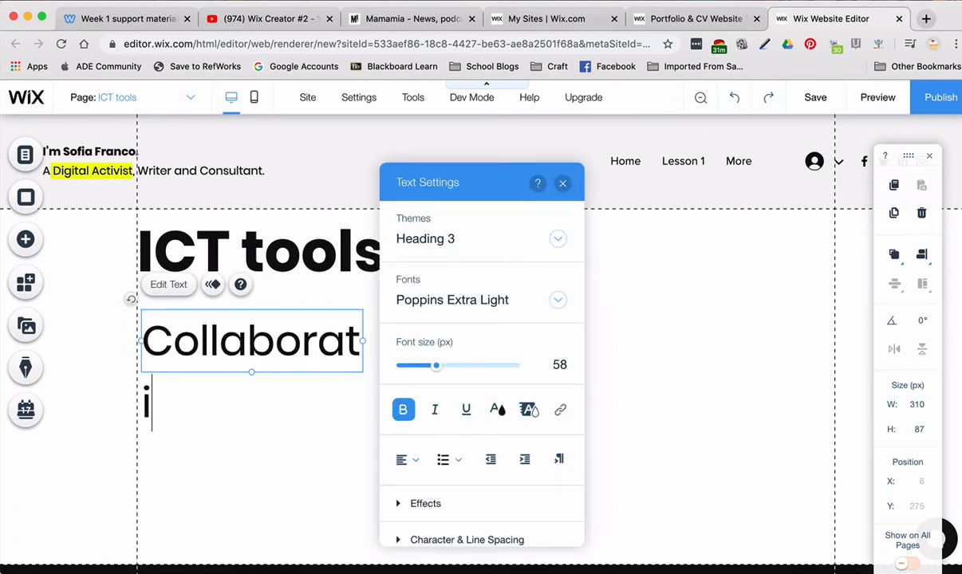
type("ve document")
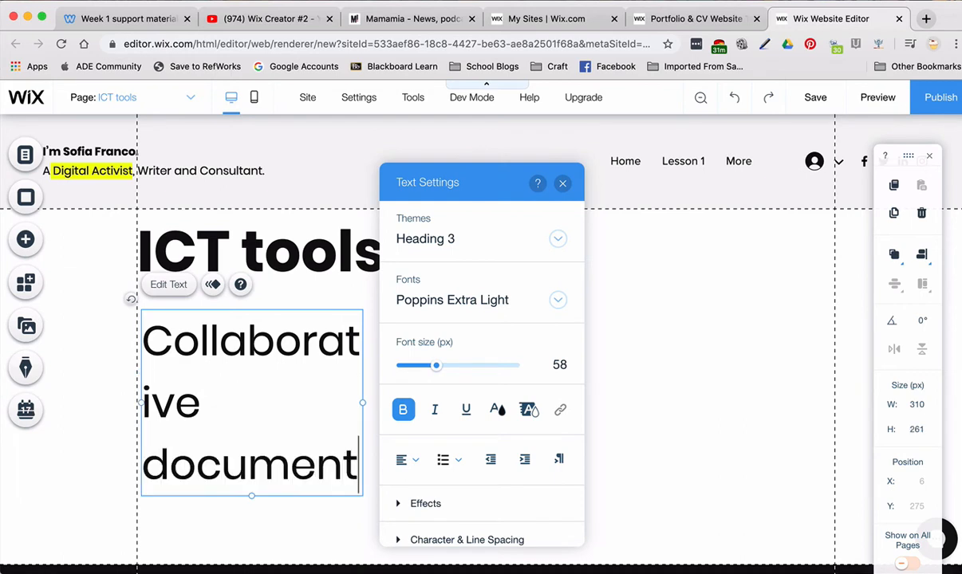
left_click(294, 525)
left_click(301, 384)
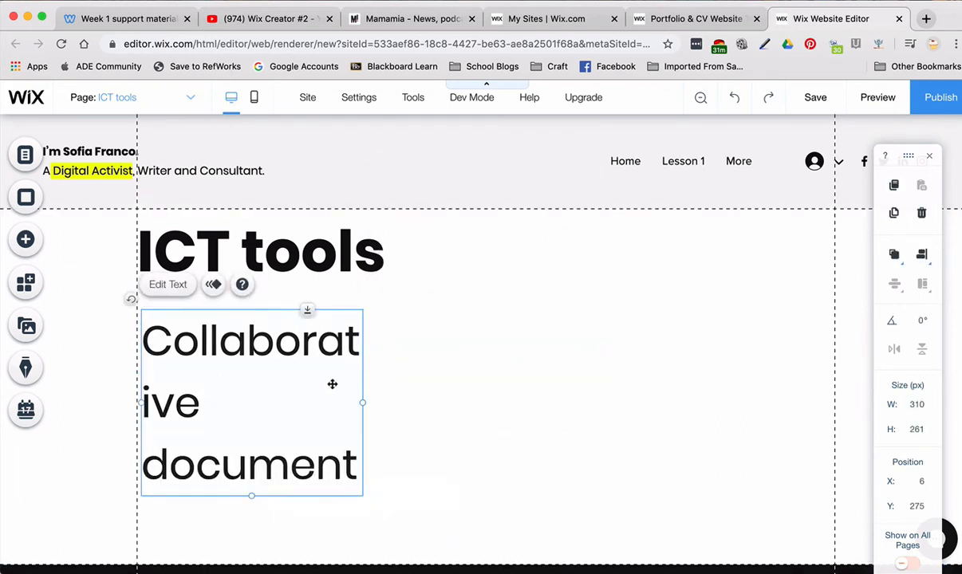
Widen the Collaborative document text box to 758 px and format its text at 39 px without bold
left_click_drag(361, 400, 682, 331)
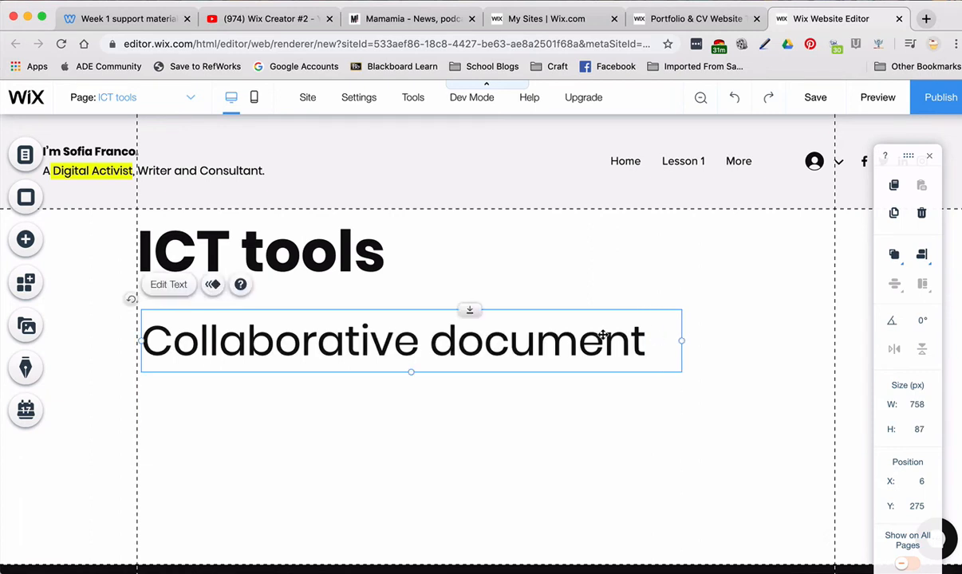
double_click(561, 348)
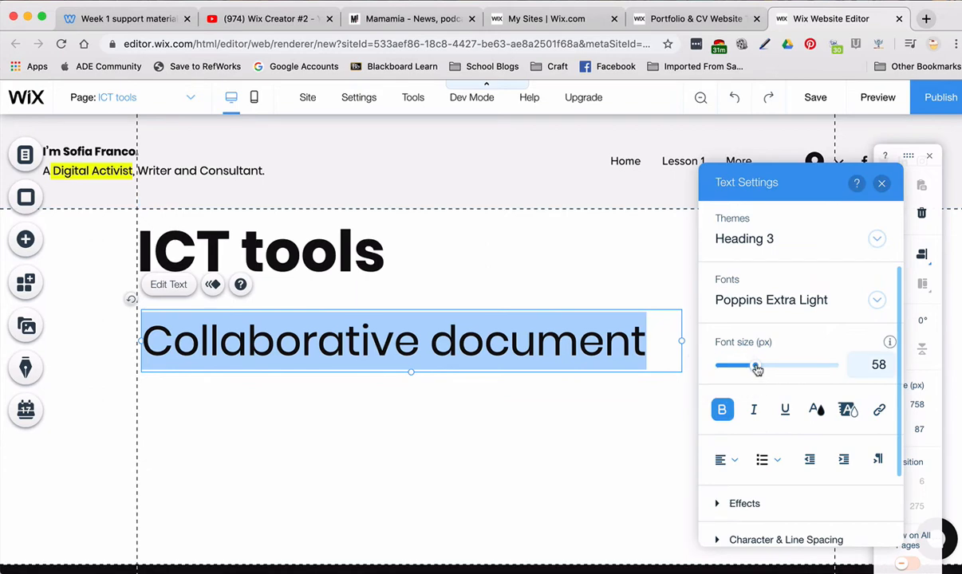
left_click_drag(753, 366, 744, 366)
left_click(722, 409)
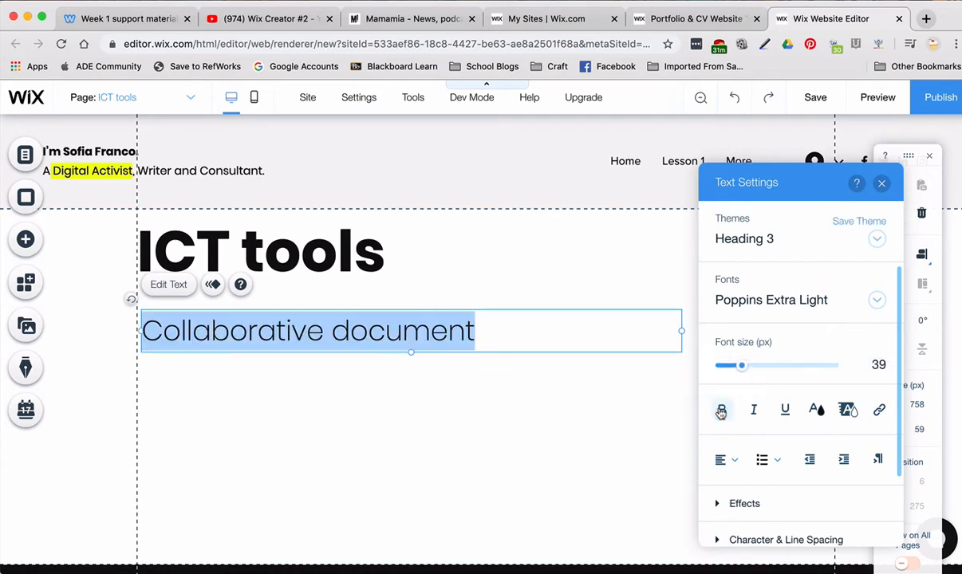
left_click(526, 381)
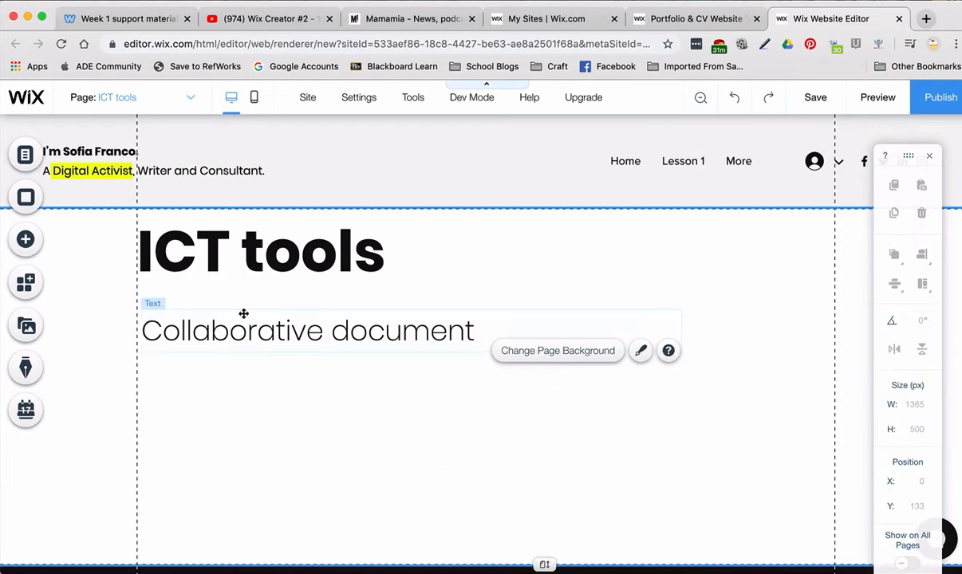
Switch to the other browser window, find the GC and DT Summer term 2020 document, and take a screenshot of its ICT General Capabilities table
left_click(26, 241)
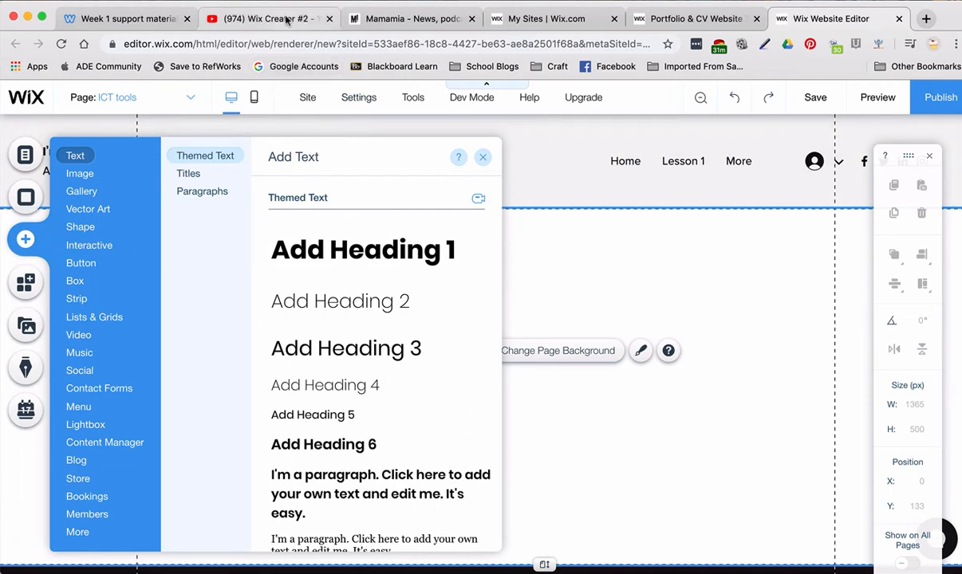
left_click(1, 32)
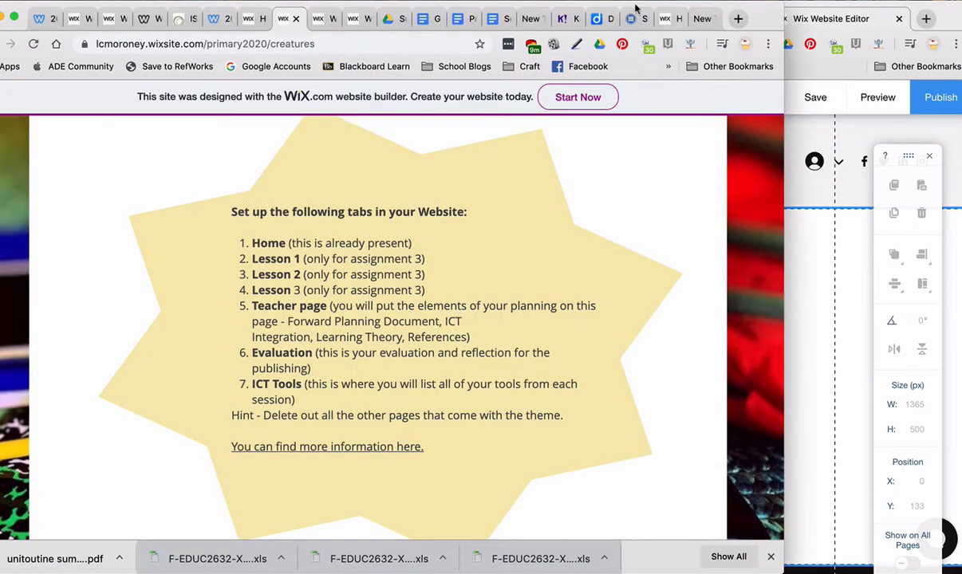
left_click(461, 19)
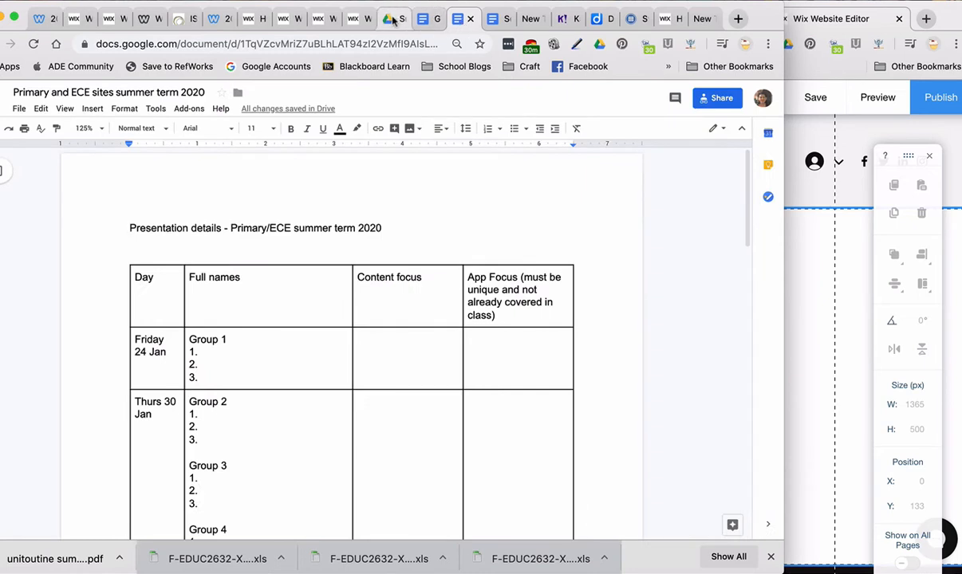
left_click(496, 18)
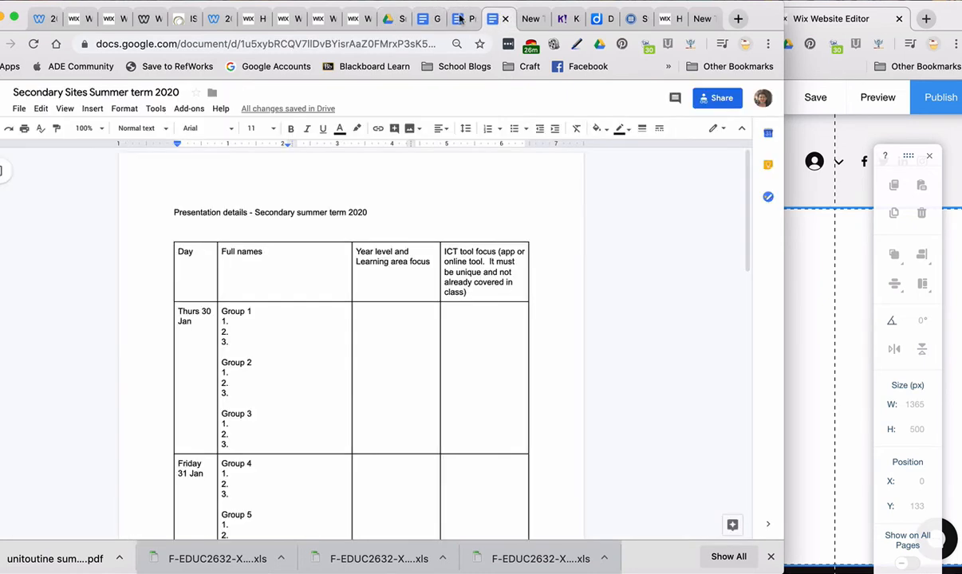
left_click(425, 18)
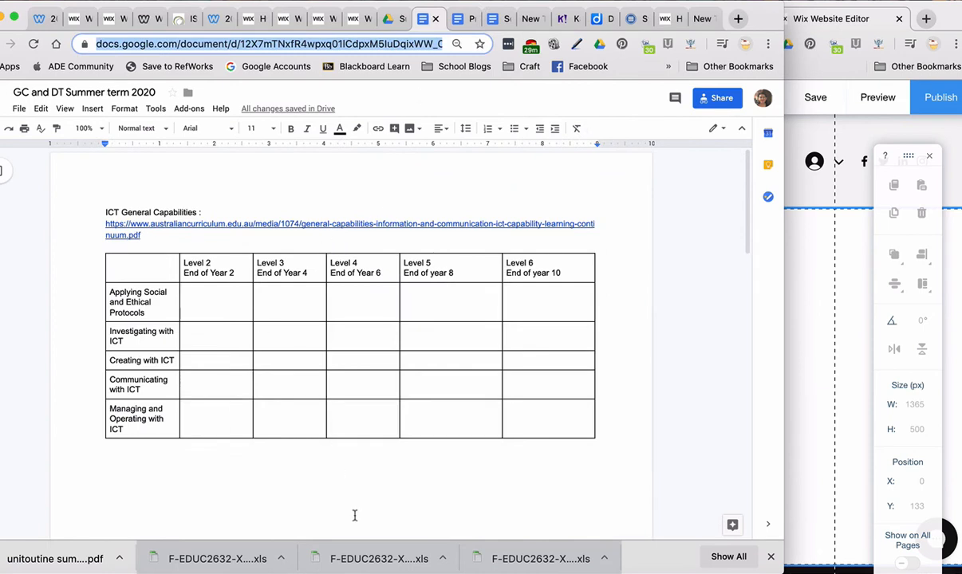
key("super+shift+4")
left_click_drag(89, 183, 610, 457)
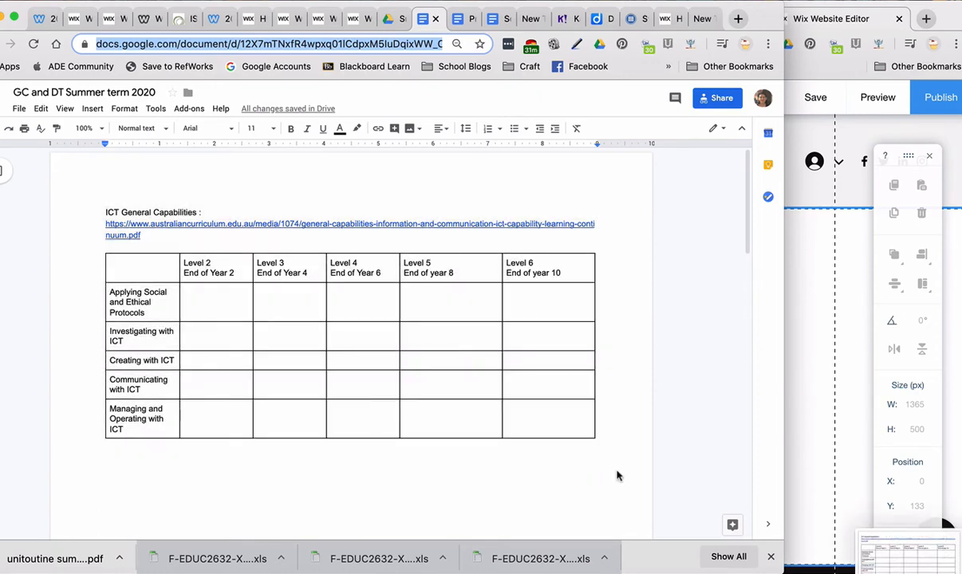
Return to the Wix editor and open the file chooser for uploading an image from the computer
left_click(830, 19)
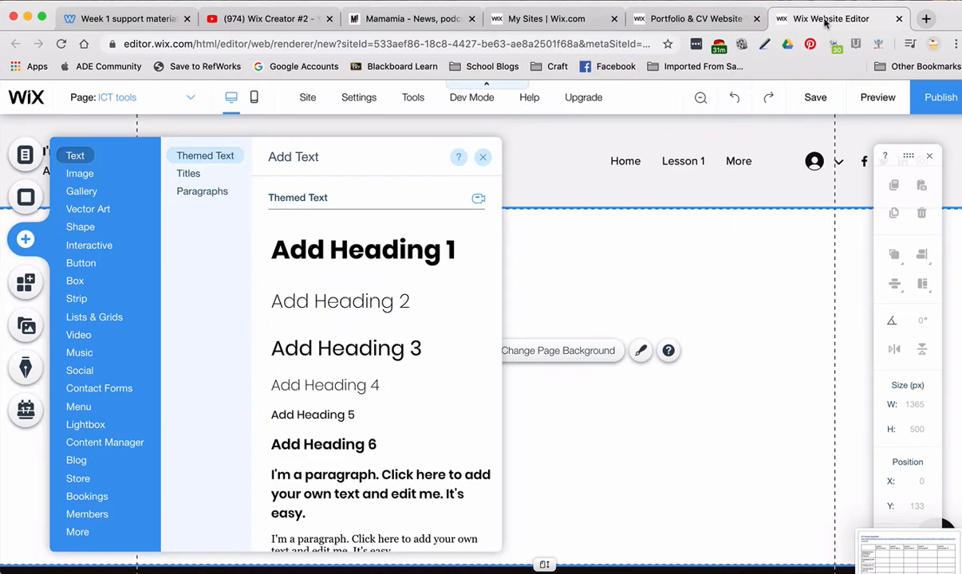
mouse_move(78, 175)
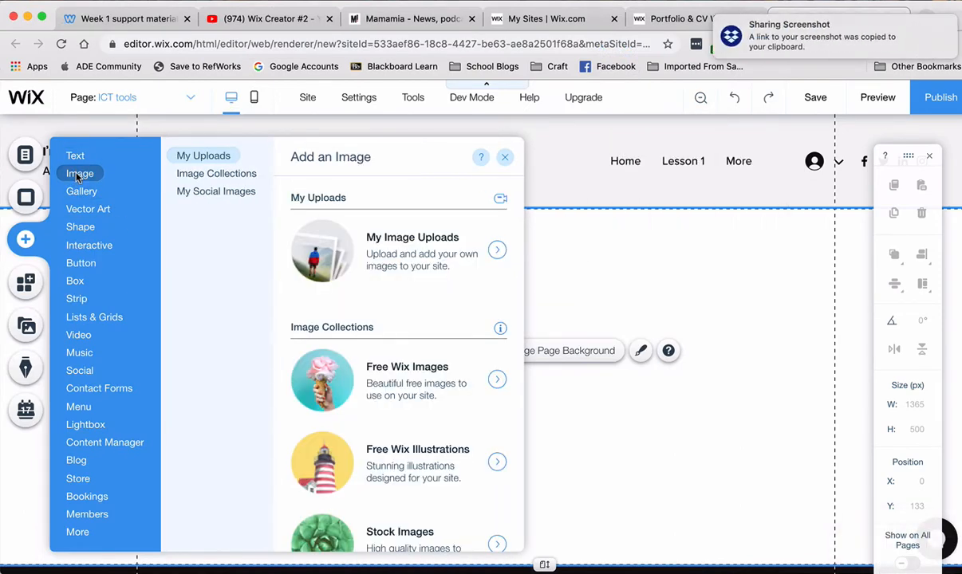
left_click(209, 158)
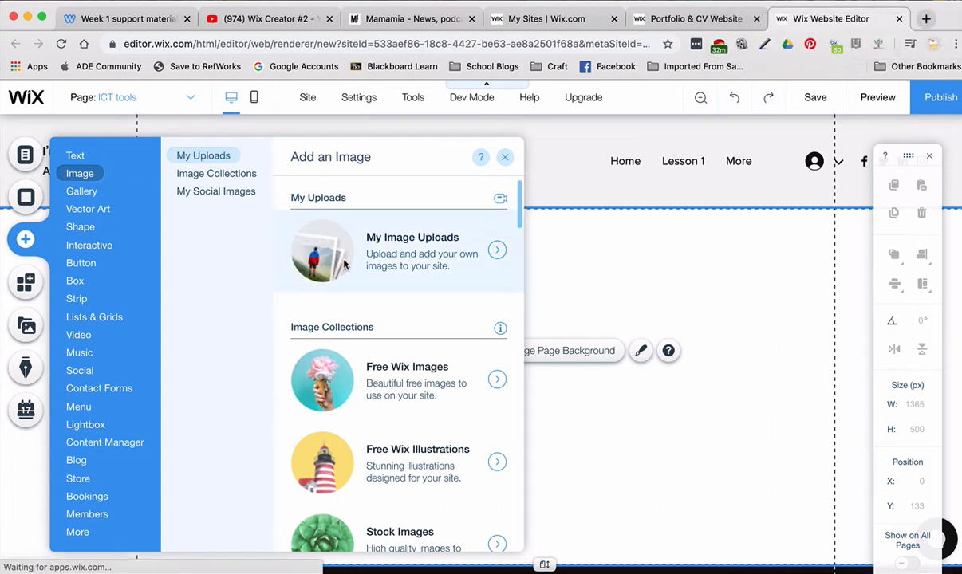
left_click(343, 265)
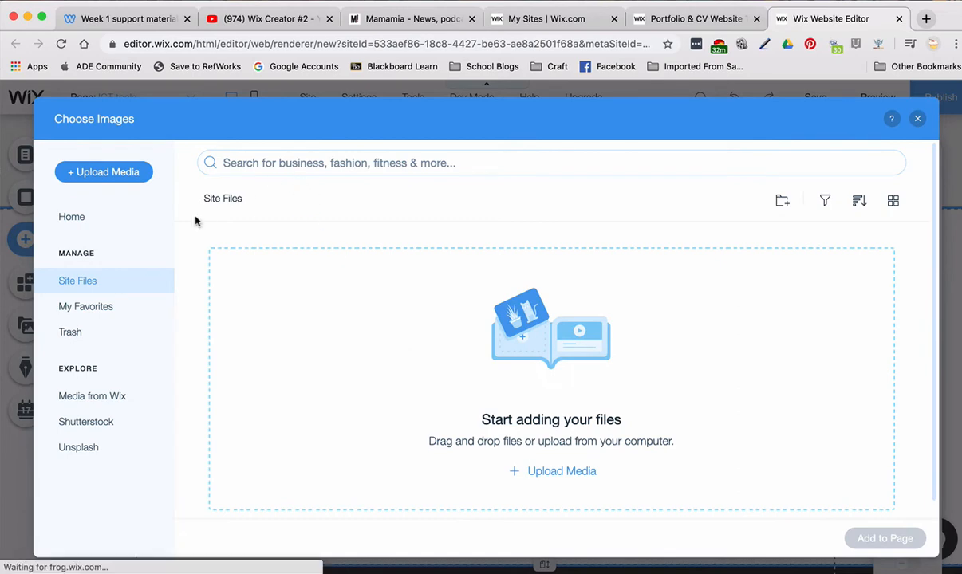
left_click(563, 476)
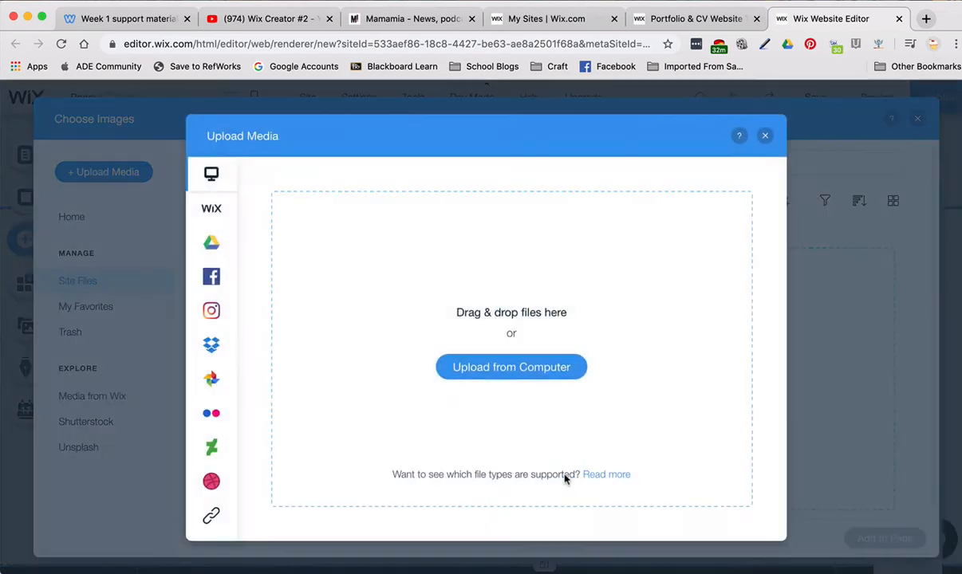
left_click(517, 372)
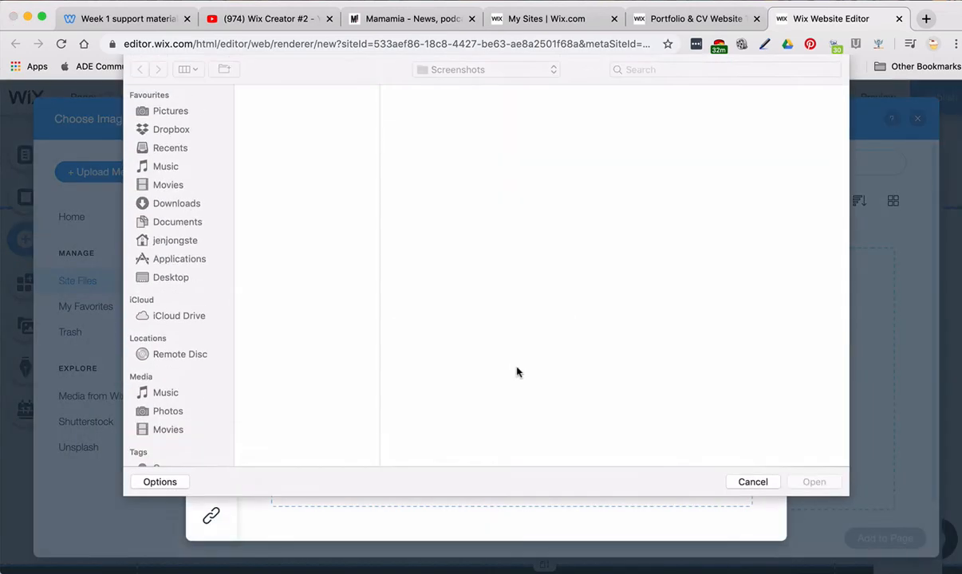
Upload the image Screenshot 2020-01-21 14.21.20 from the Screenshots folder to the site files
scroll(307, 319, "down", 15)
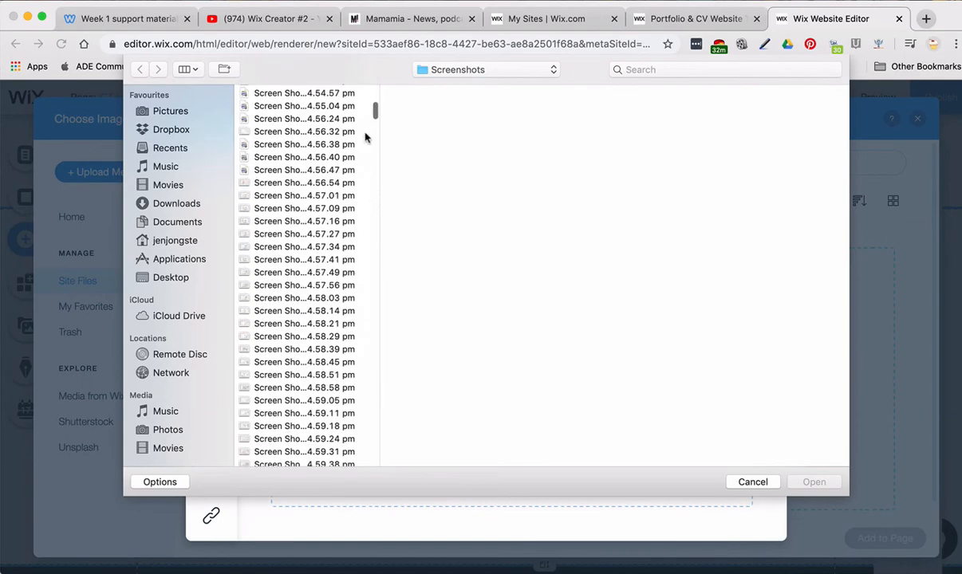
left_click_drag(374, 118, 380, 389)
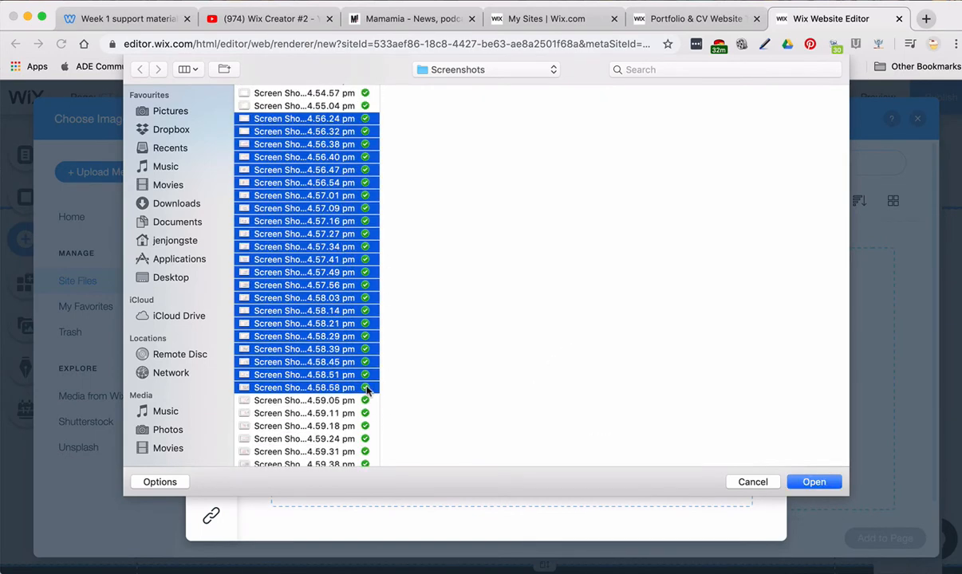
scroll(372, 389, "down", 20)
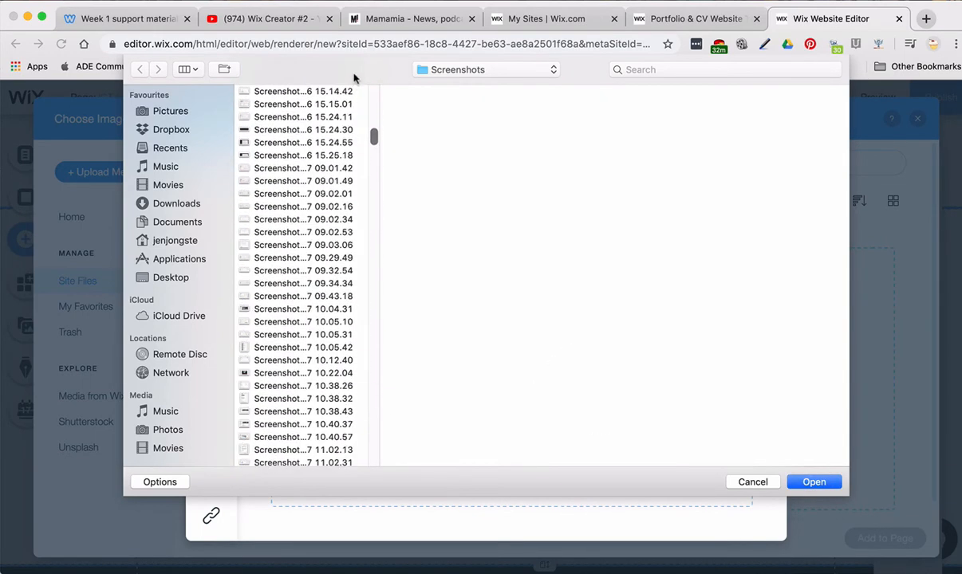
scroll(372, 136, "down", 20)
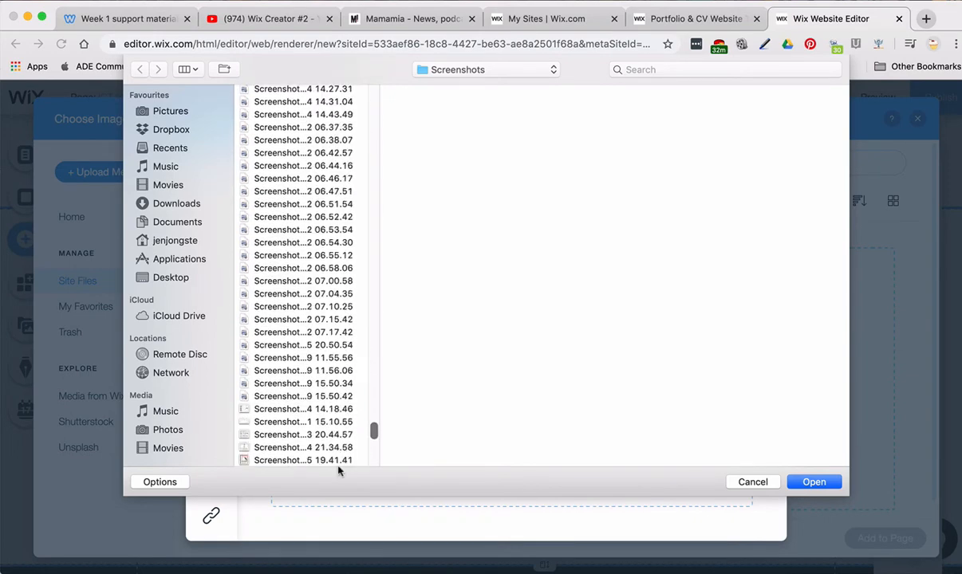
left_click(287, 396)
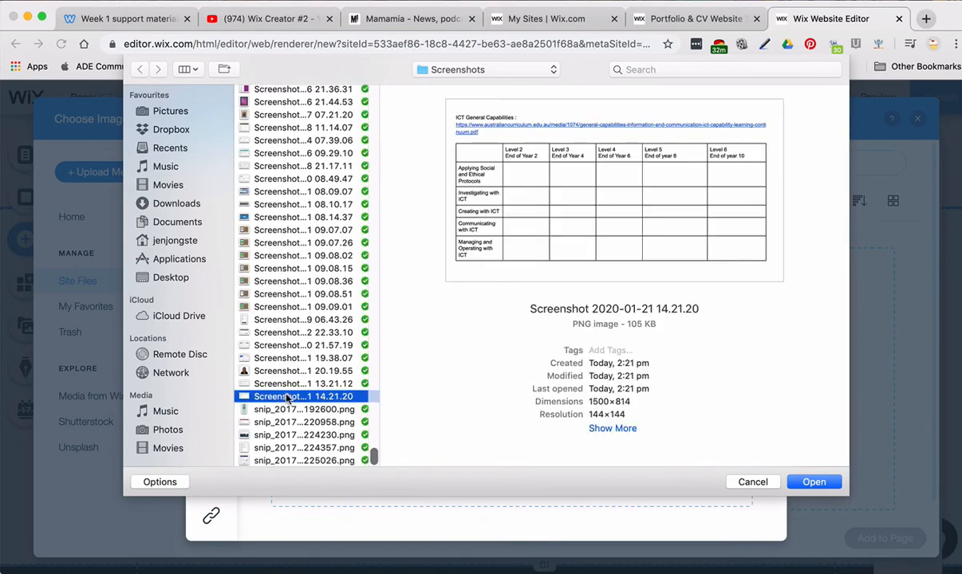
left_click(812, 480)
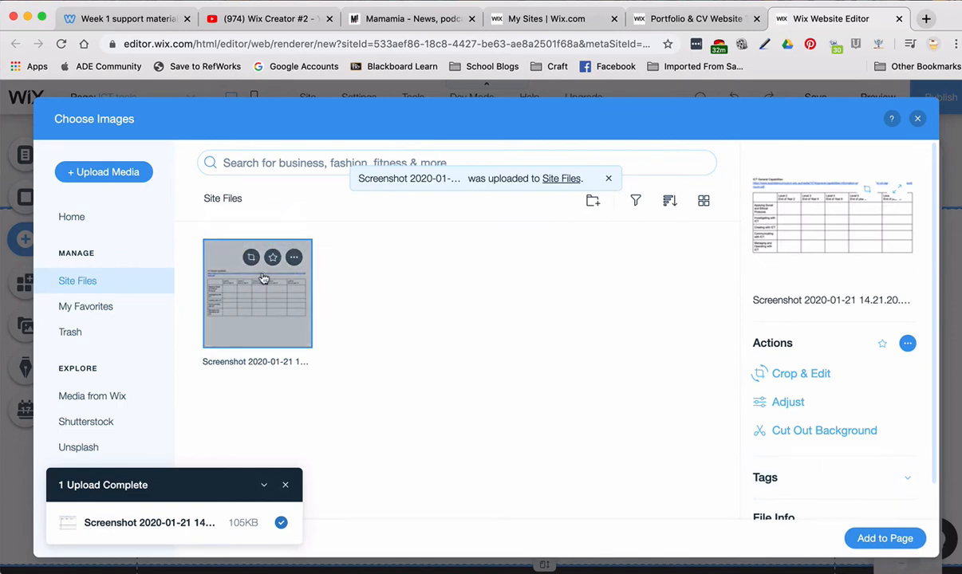
Add the uploaded screenshot to the ICT tools page and place it below the Collaborative document heading at X 6, Y 339
left_click(882, 539)
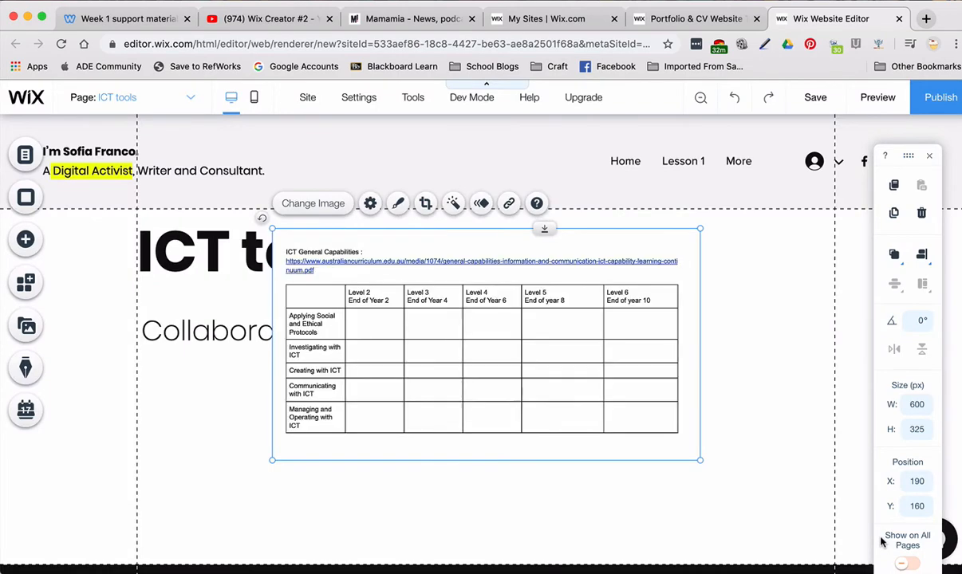
left_click_drag(619, 295, 488, 431)
scroll(617, 401, "down", 4)
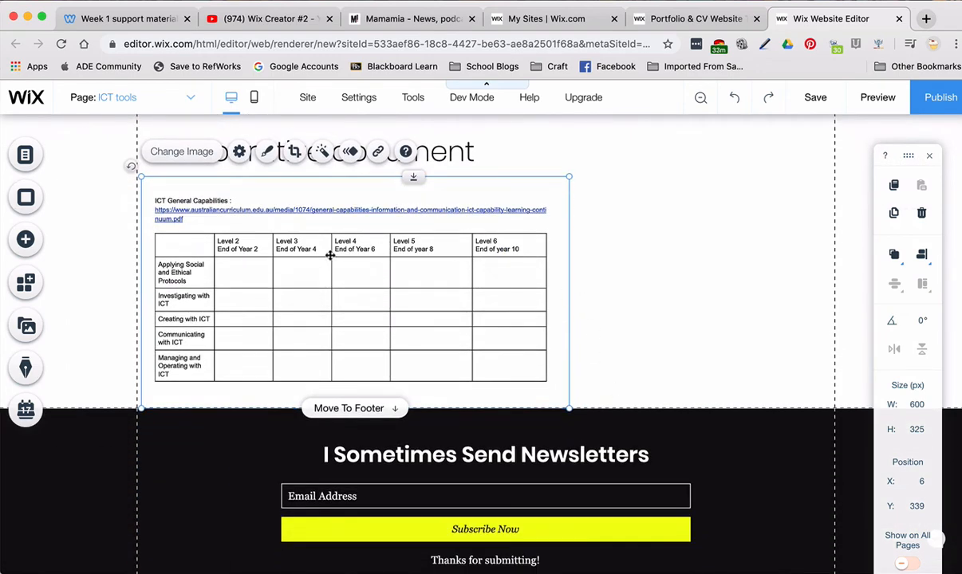
Add a bold Paragraph 1 themed text box to the ICT tools page and place it beside the screenshot at X 606, Y 375
left_click(24, 240)
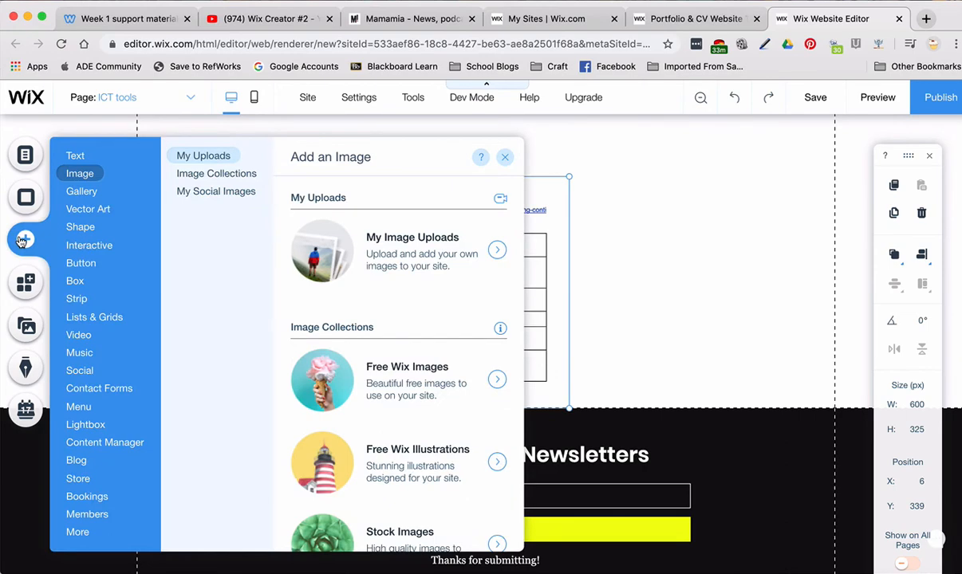
left_click(94, 209)
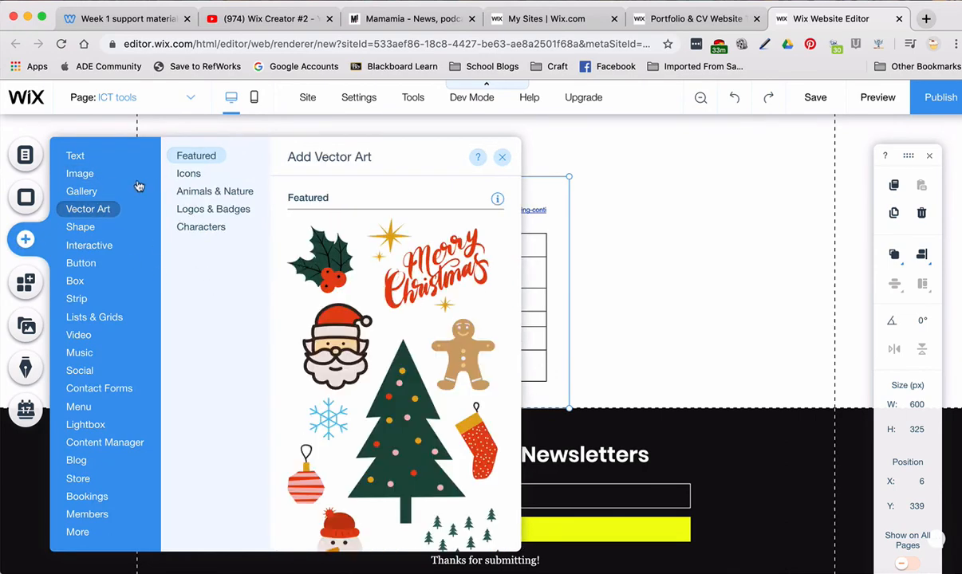
mouse_move(75, 158)
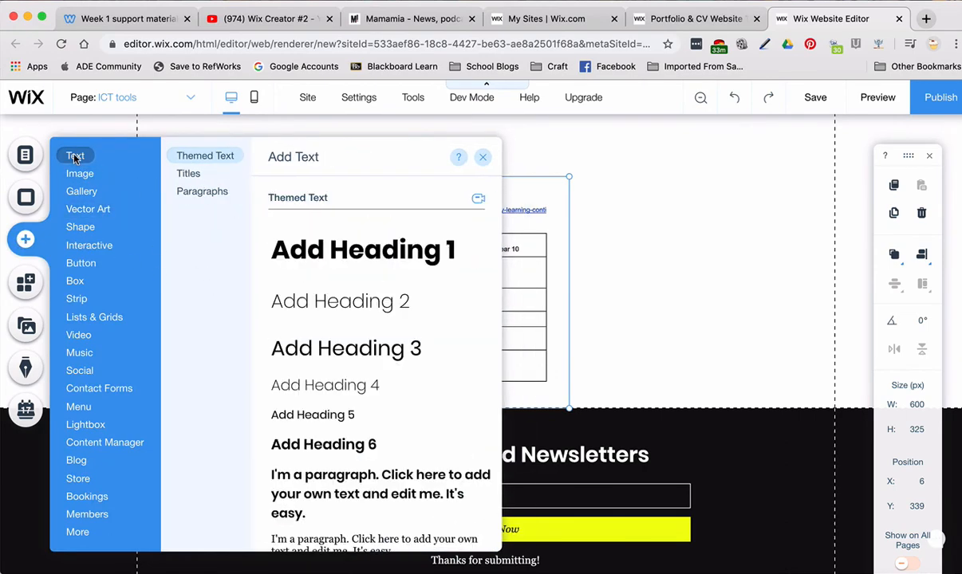
left_click(318, 478)
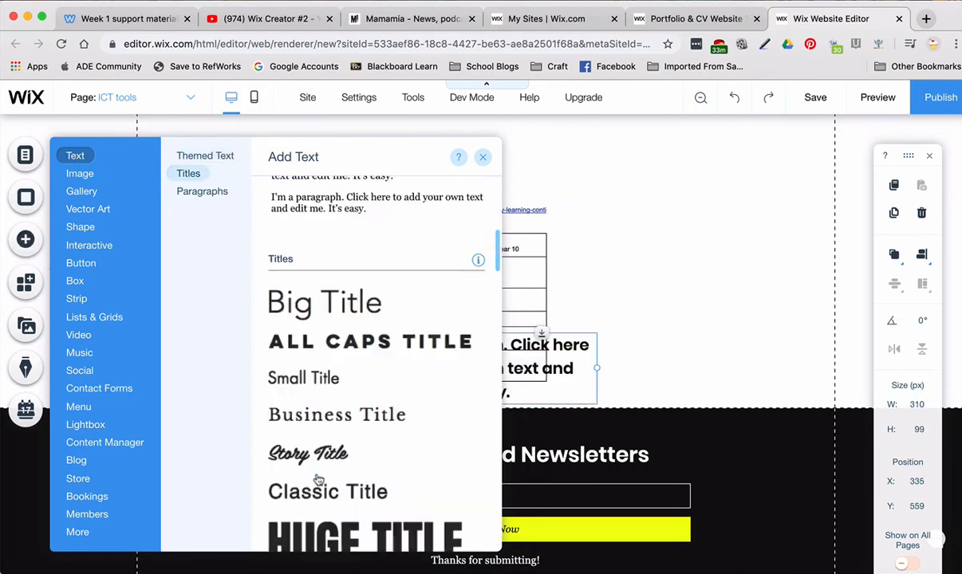
left_click_drag(461, 348, 654, 218)
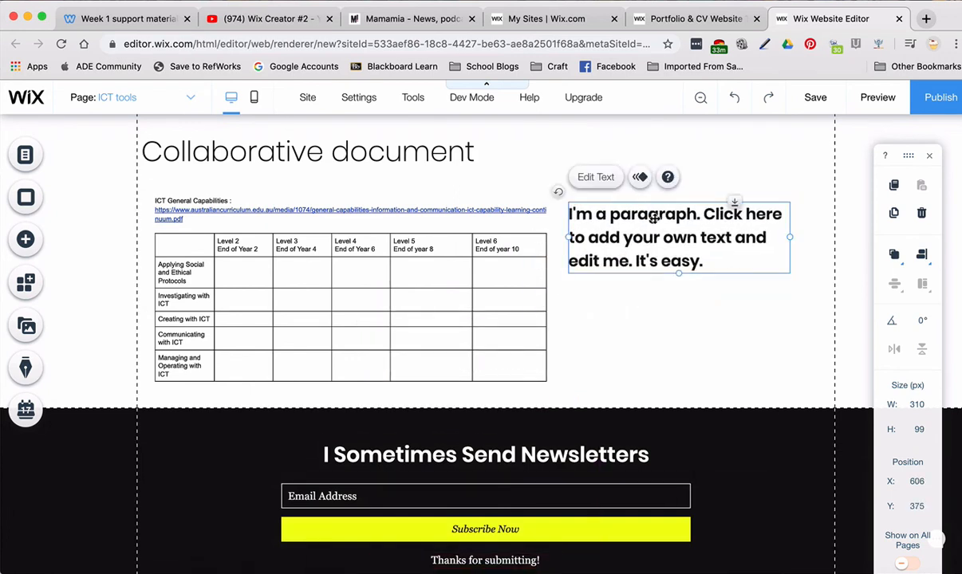
Replace the placeholder paragraph with "This is an example of a collaborative document. I created it using Google docs."
double_click(654, 218)
type("Th")
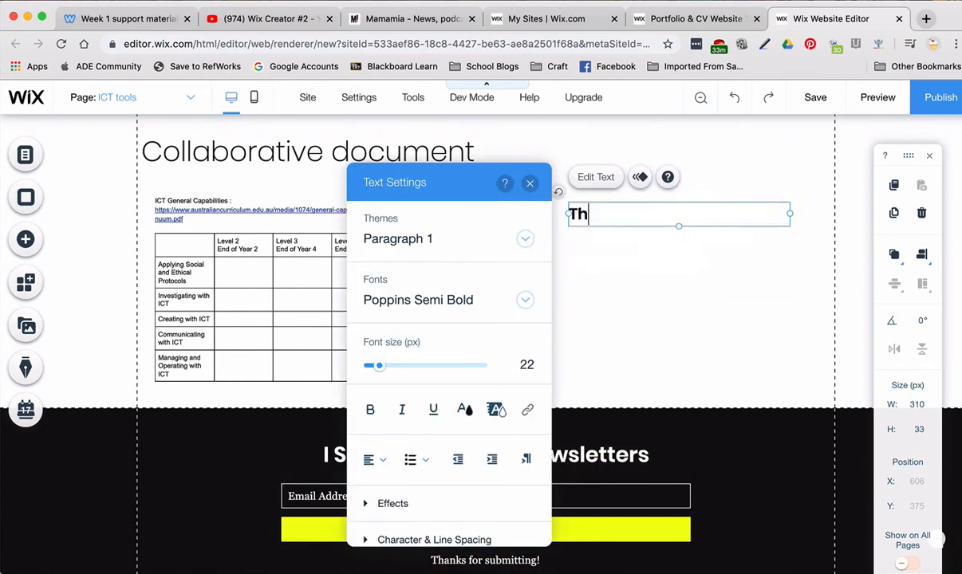
type("is is an ")
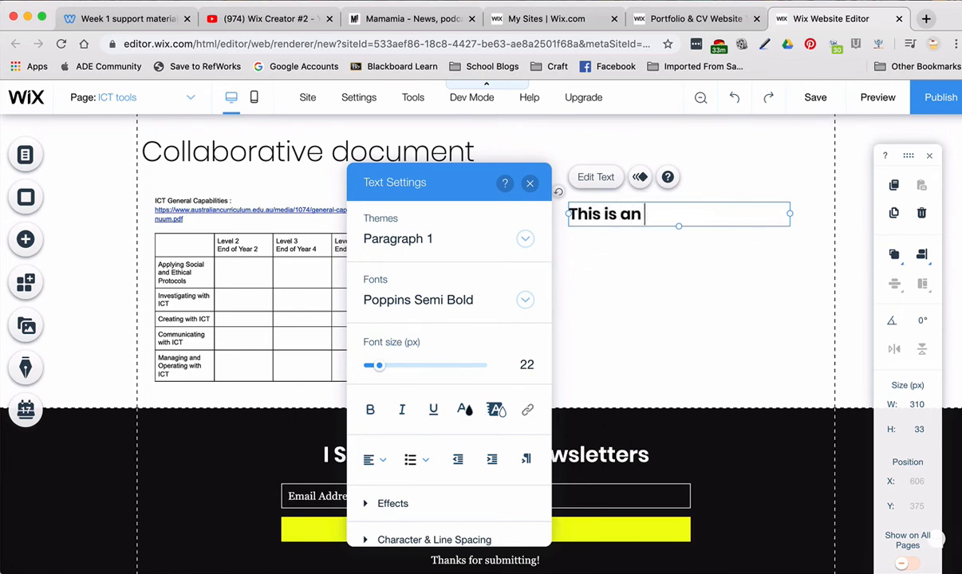
type("example of a c")
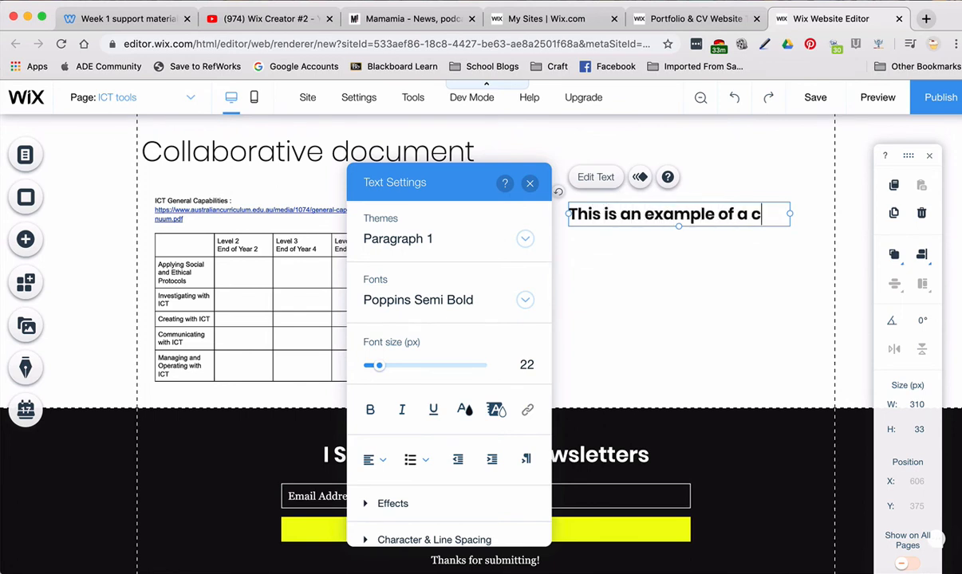
type("ollaborati")
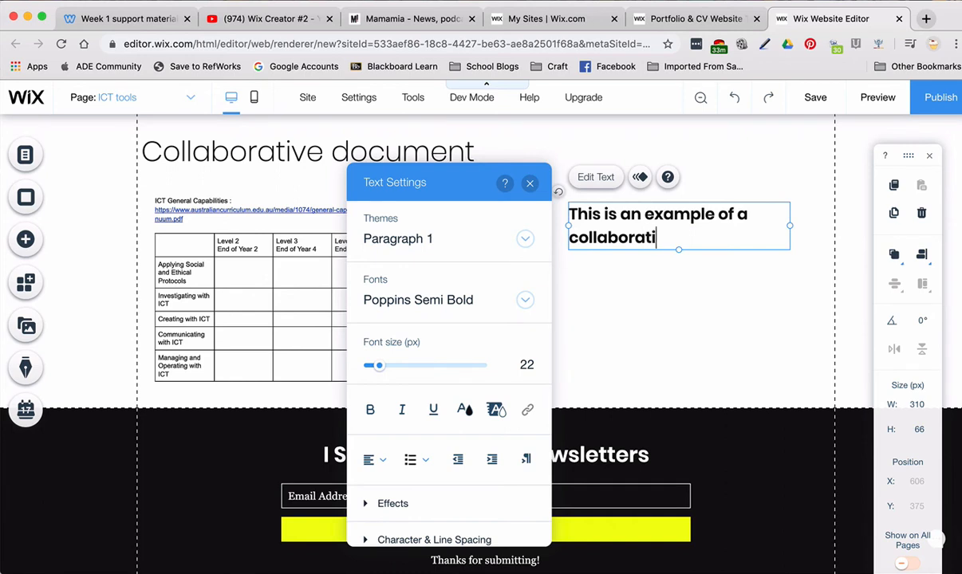
type("ve docume")
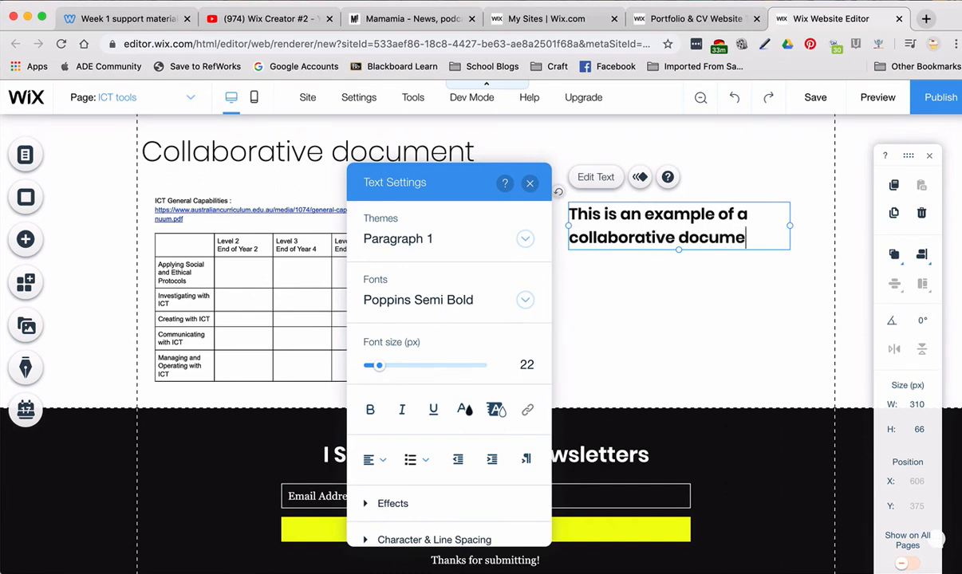
type("nt.  I cre")
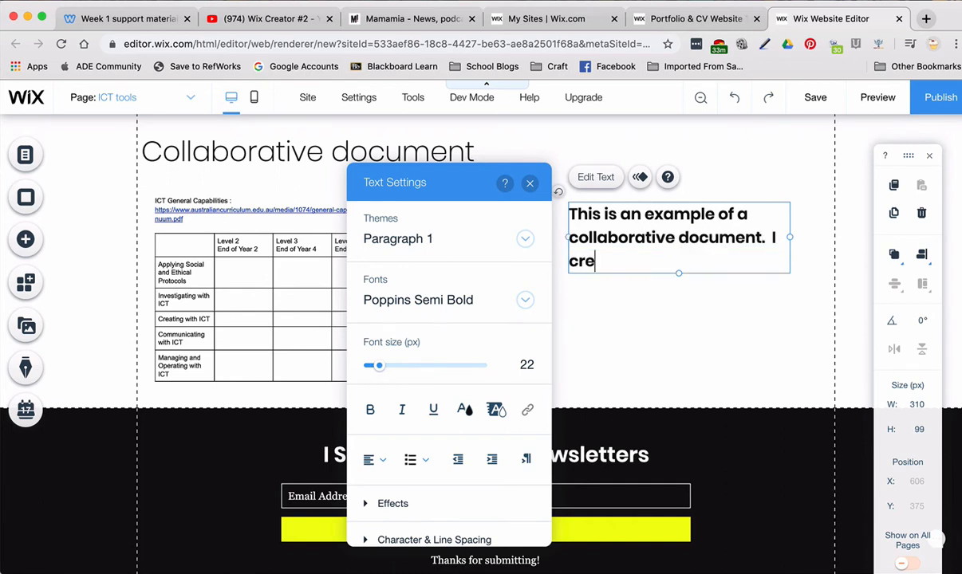
type("ated it using Good")
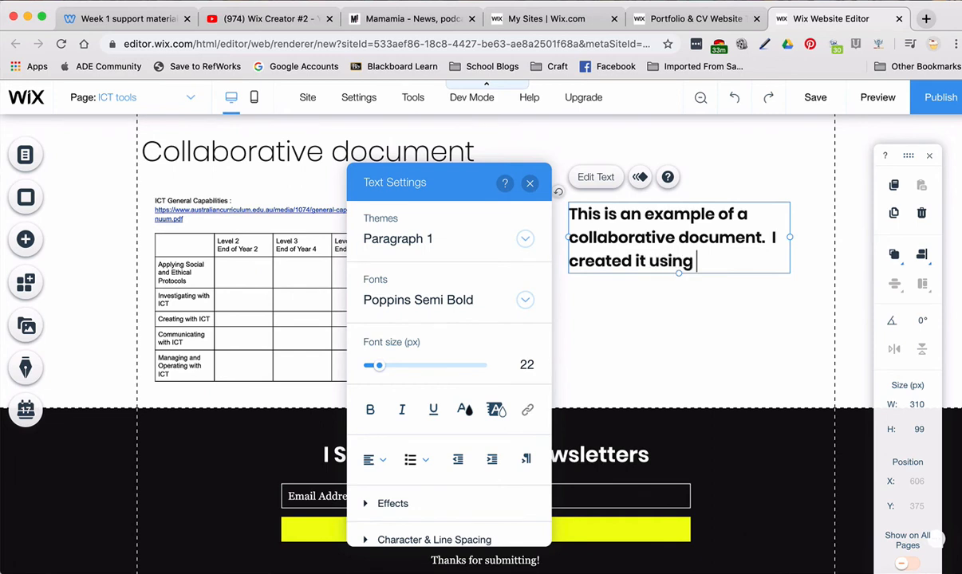
key("BackSpace")
key("BackSpace")
type("ogle do")
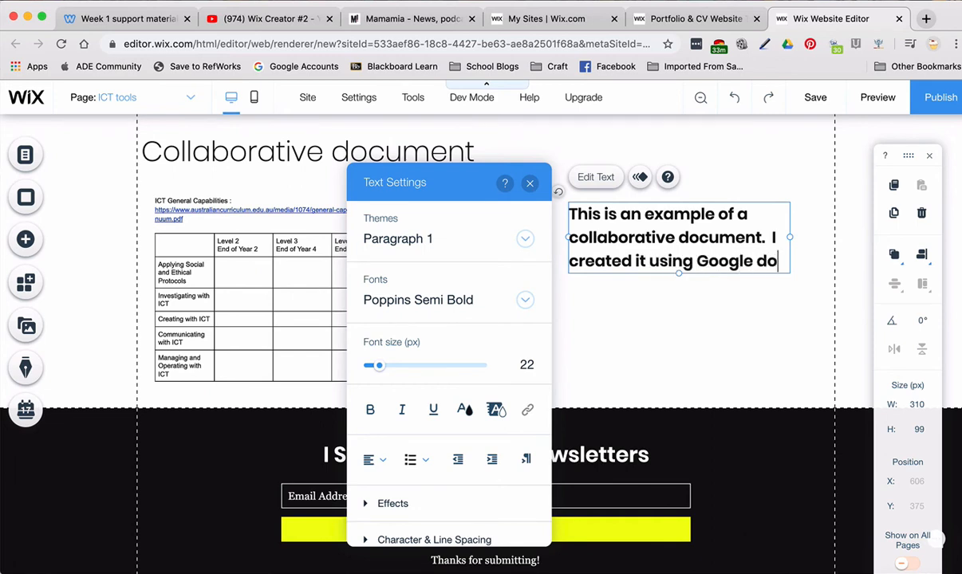
type("cs.  It ")
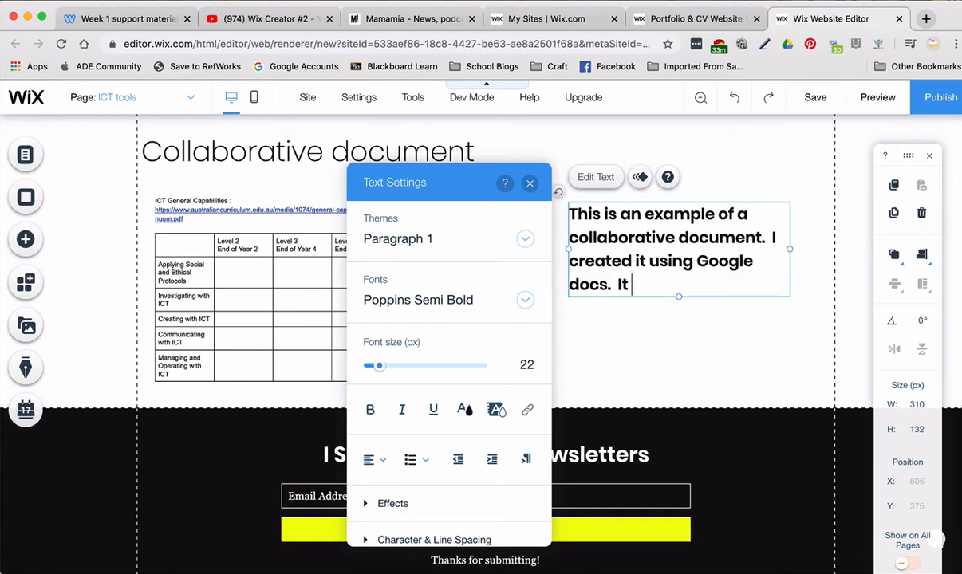
Continue the paragraph with "It can be used in a classroom as a way to Share information and allow students to add new data."
type("can be used in")
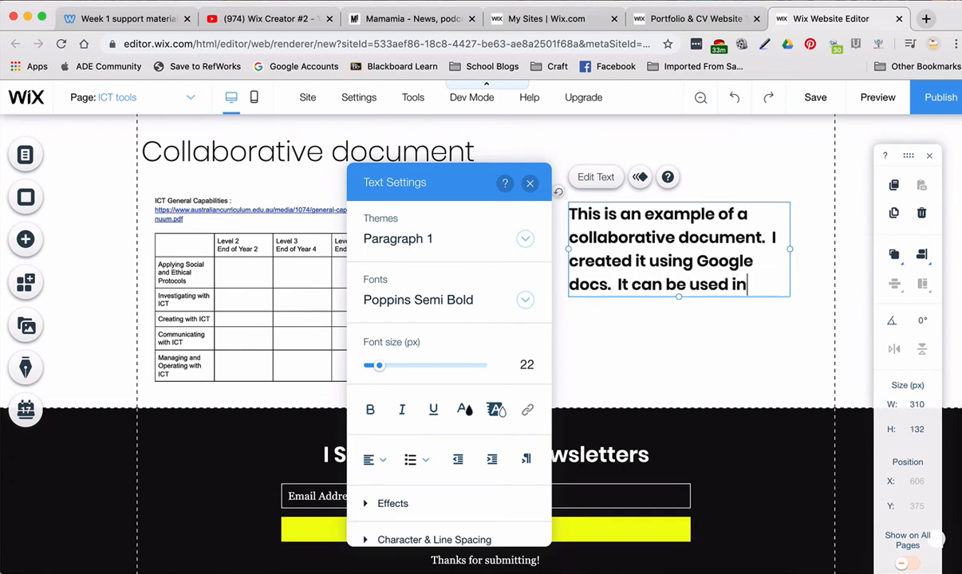
type(" a ")
type("classr")
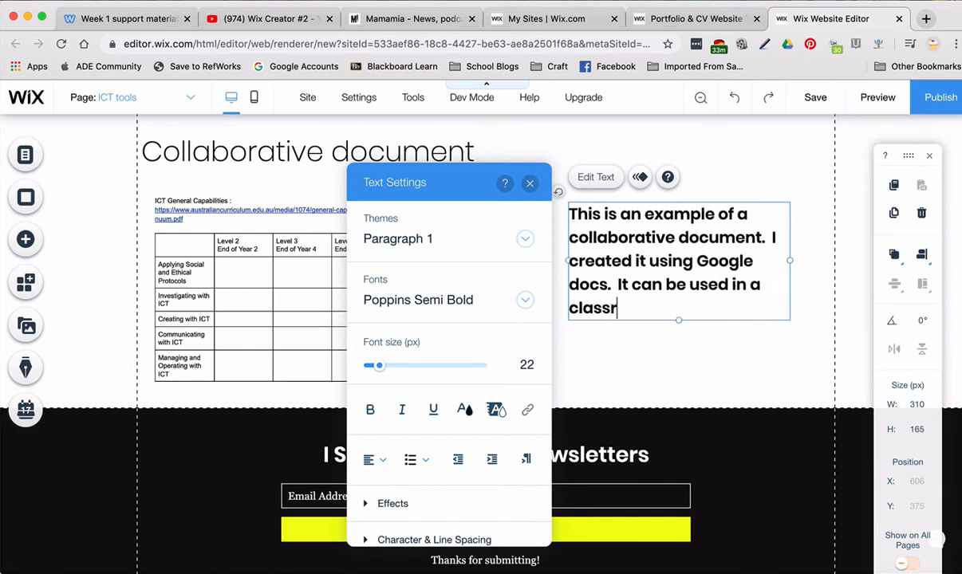
type("oom as a way")
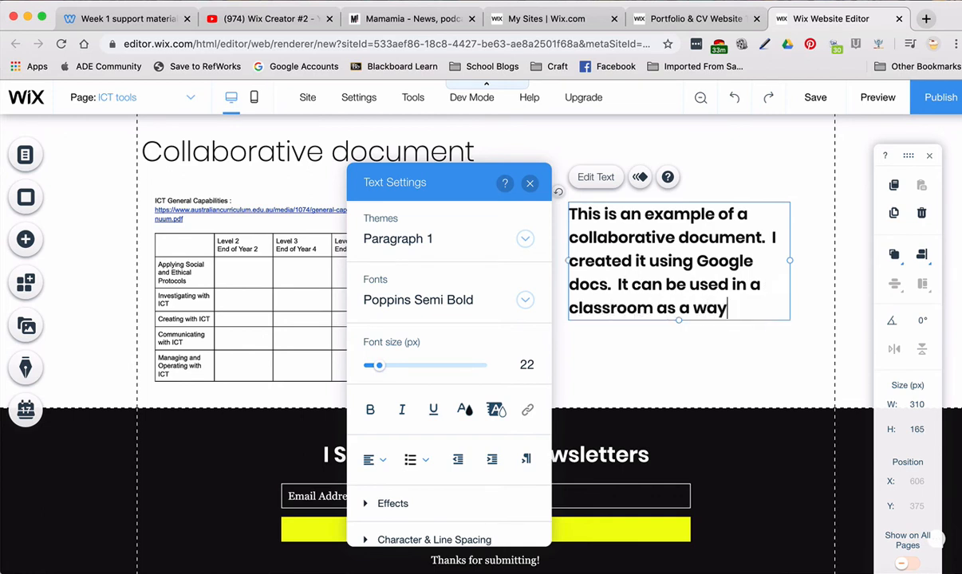
type(" to chare informati")
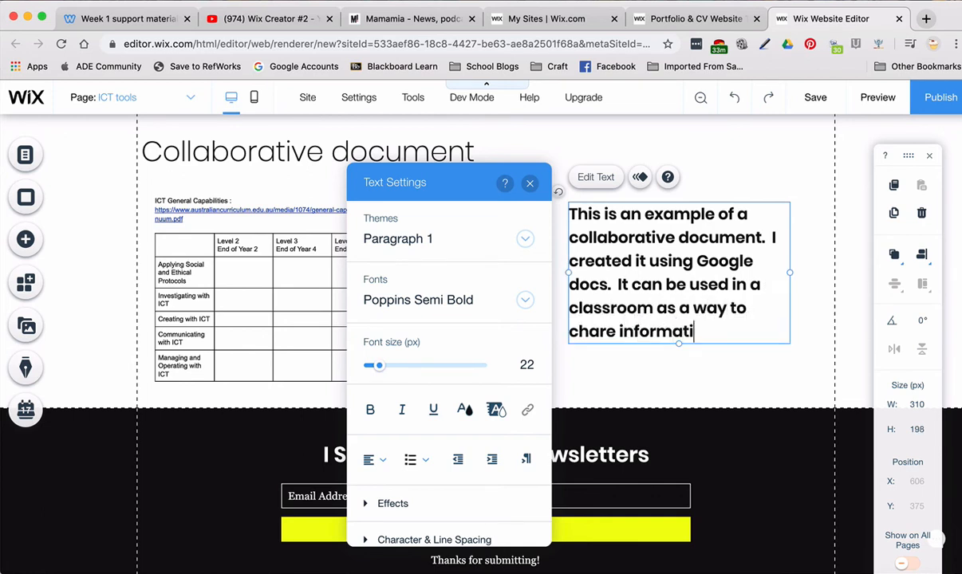
type("on and a")
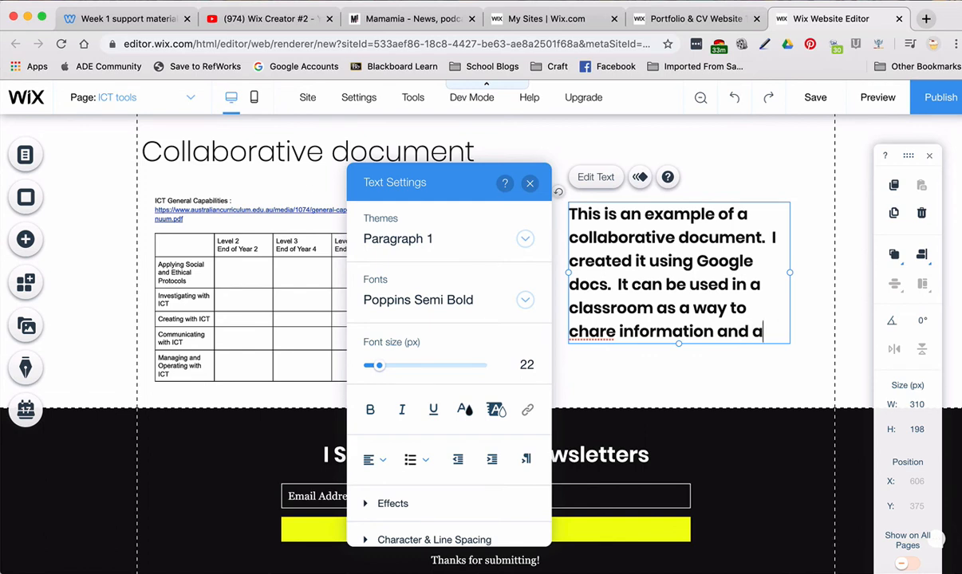
type("llow studen")
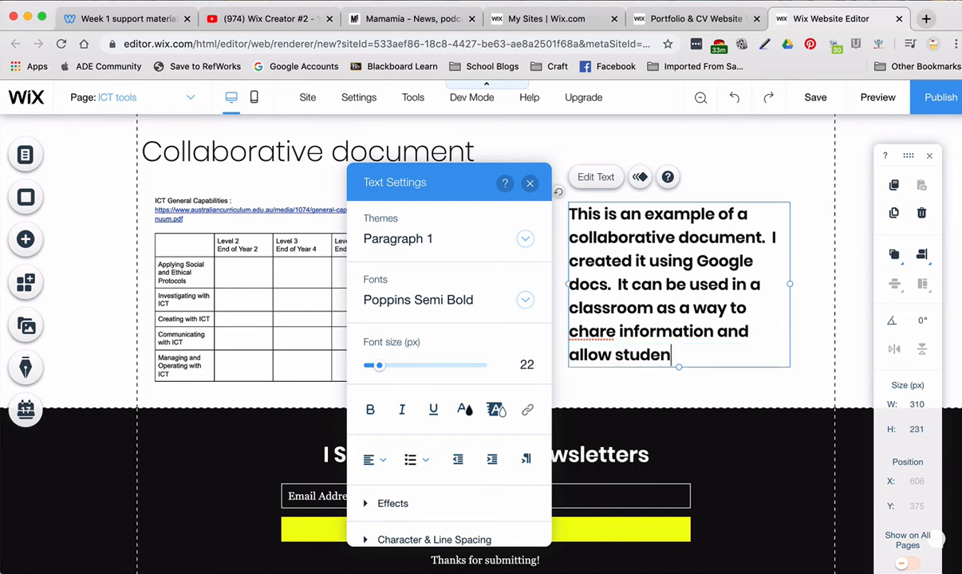
type("ts to add new data.")
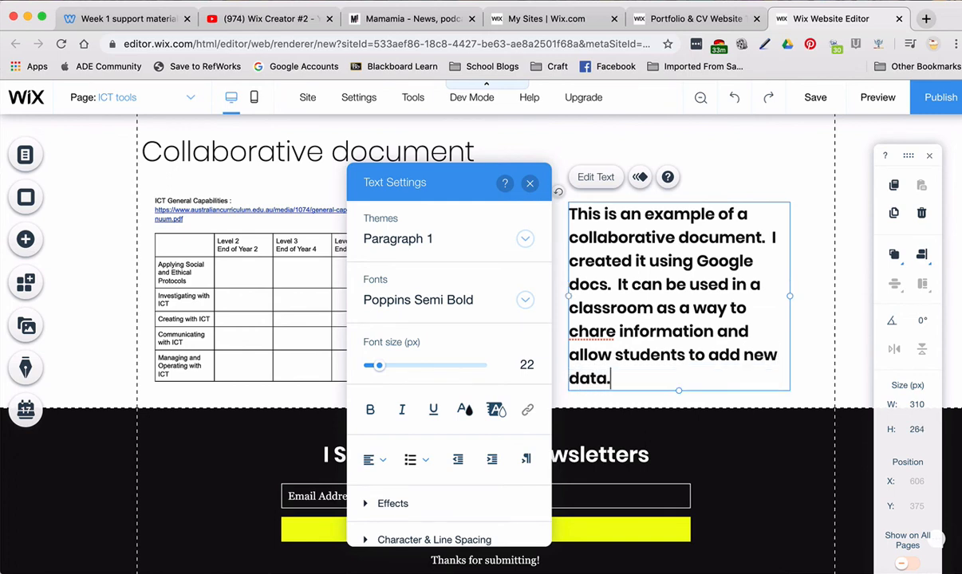
left_click(579, 332)
key("BackSpace")
type("S")
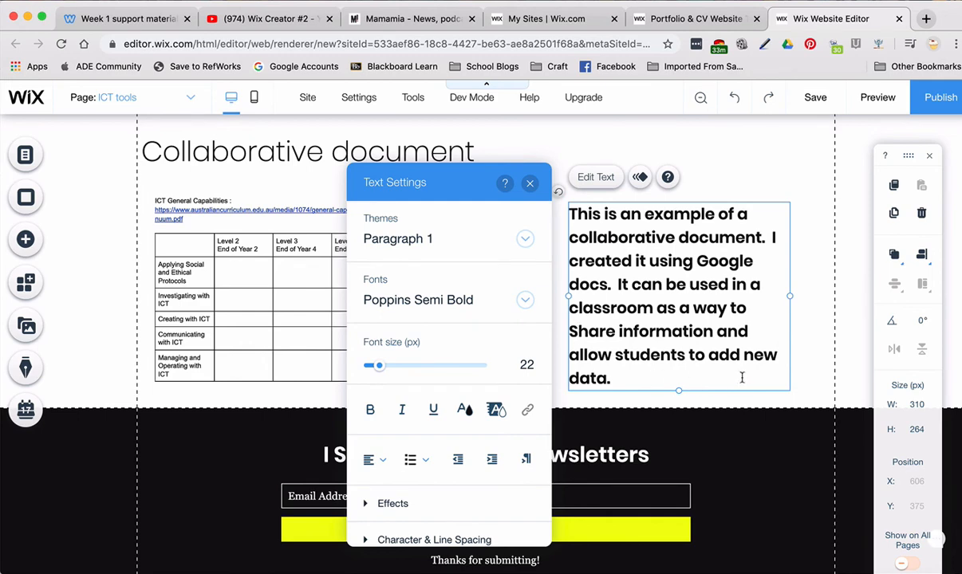
key("Escape")
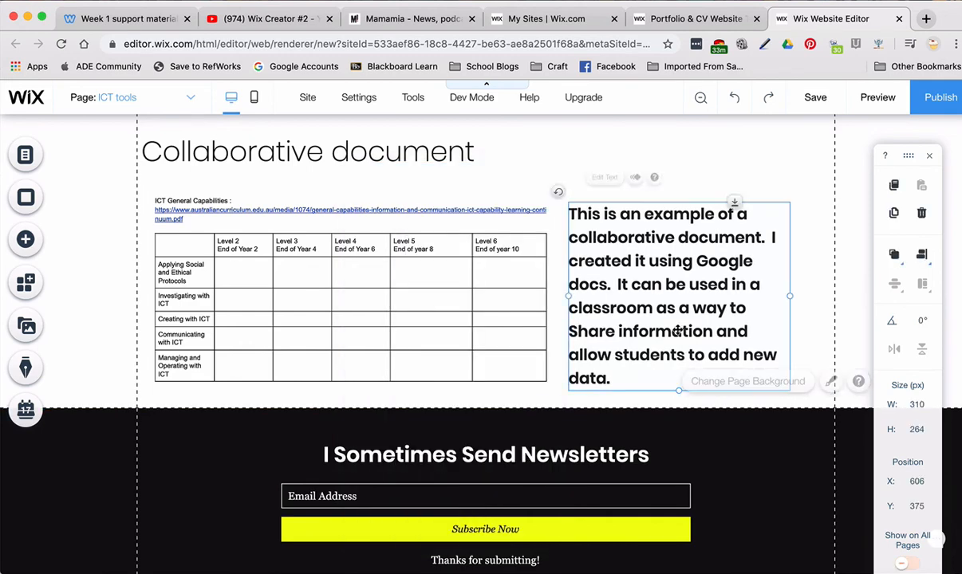
Set the font size of the whole paragraph beside the screenshot to 15 px
double_click(677, 331)
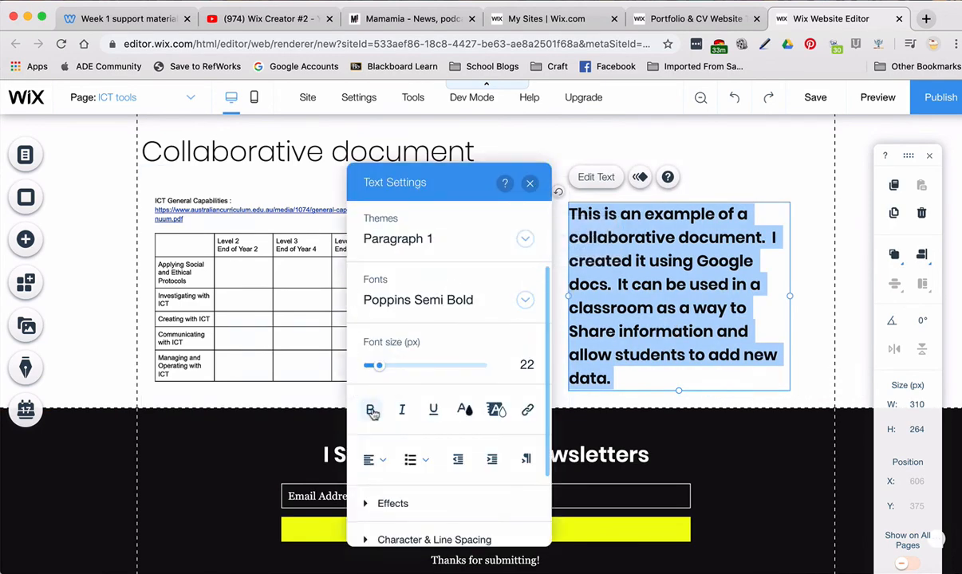
left_click_drag(379, 366, 373, 365)
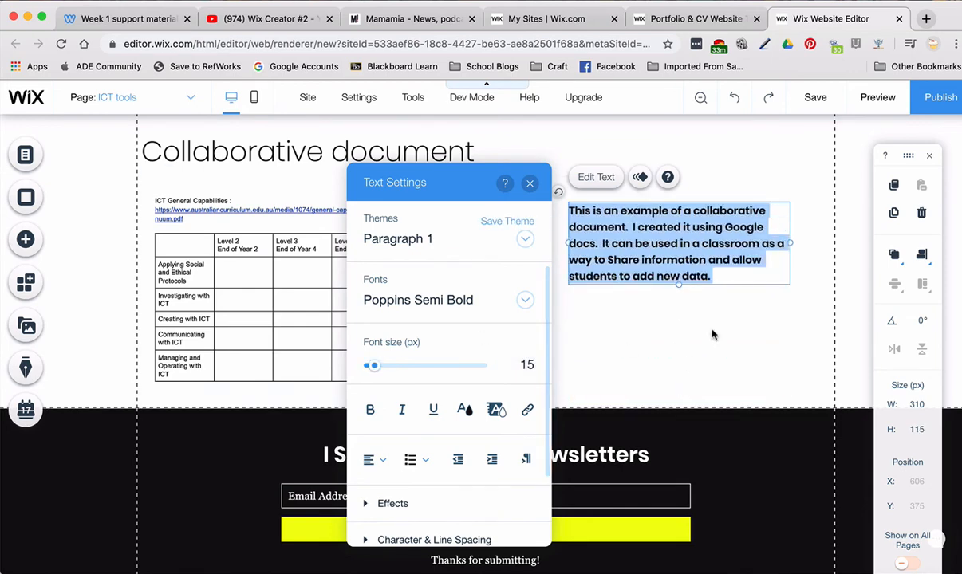
left_click(712, 335)
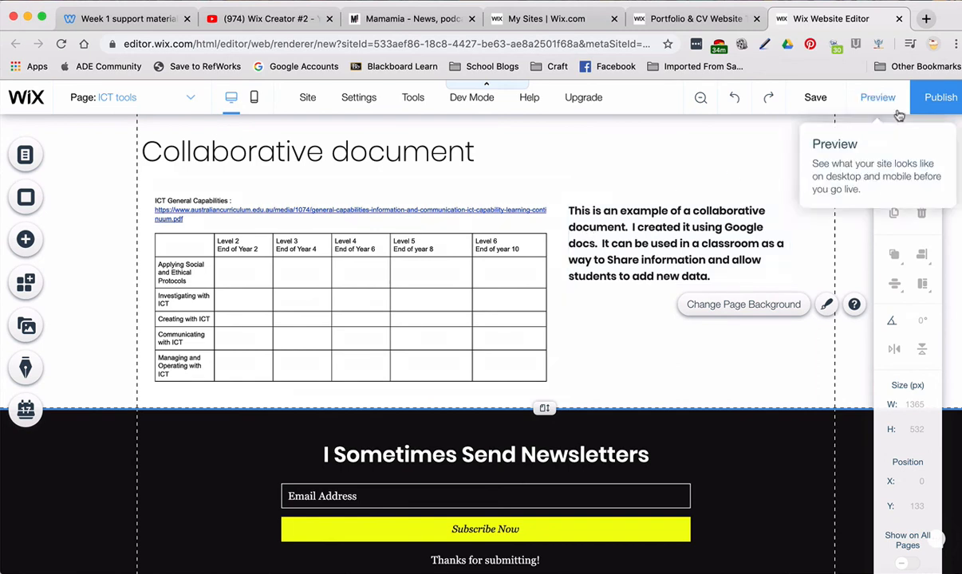
Start publishing the site and save it under a free Wix.com domain with the address ending "examplesite"
left_click(937, 97)
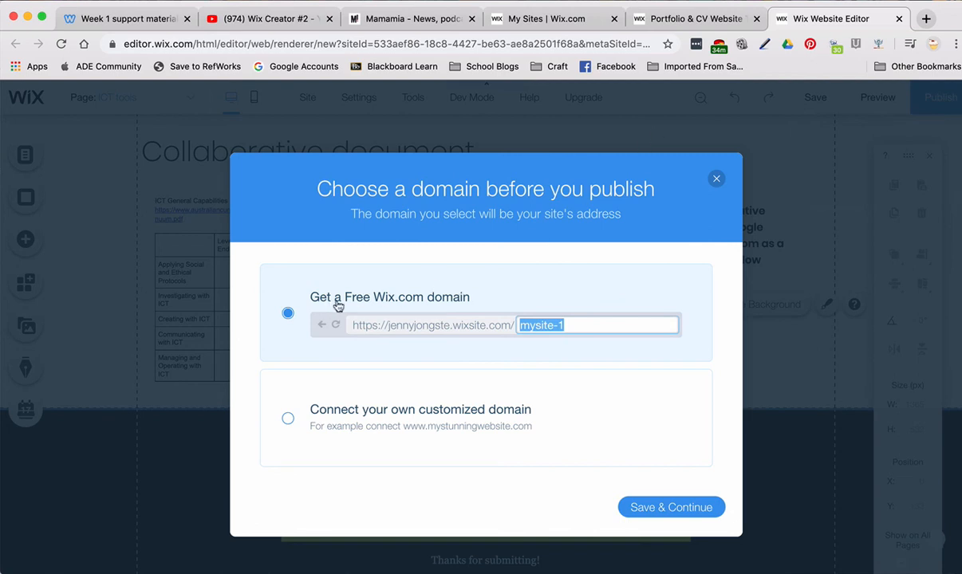
mouse_move(376, 327)
type("example")
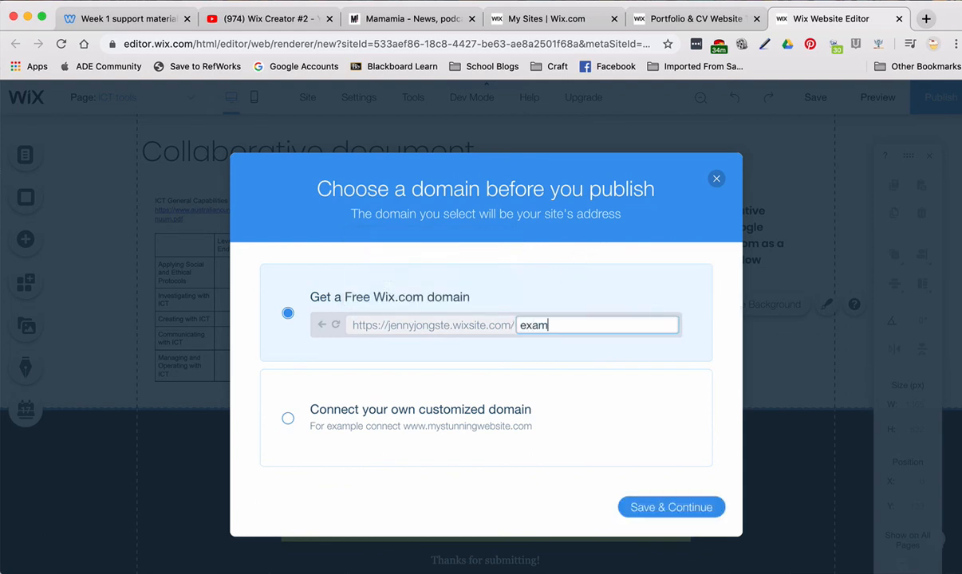
type("site")
left_click(665, 508)
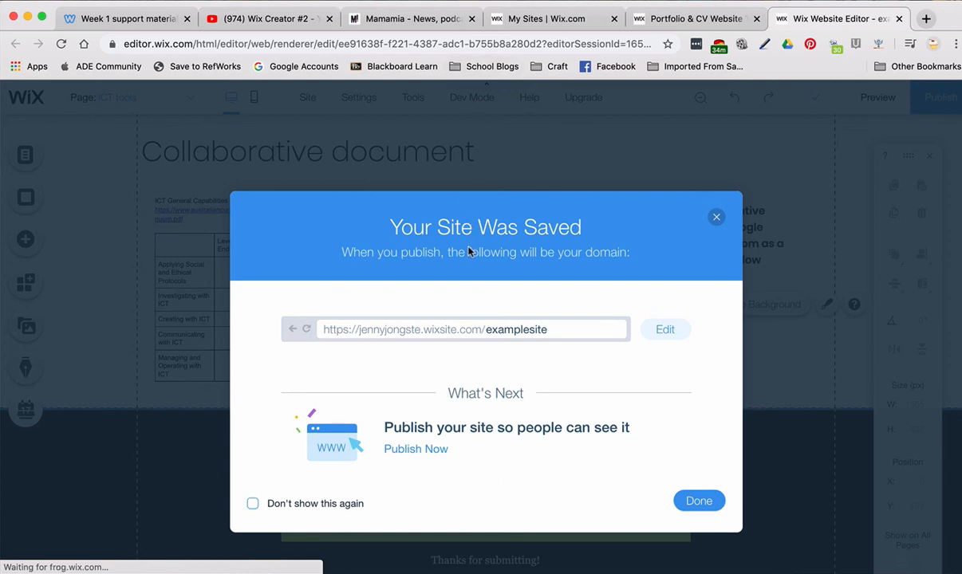
Check the saved site's domain address and publish the site online
double_click(526, 330)
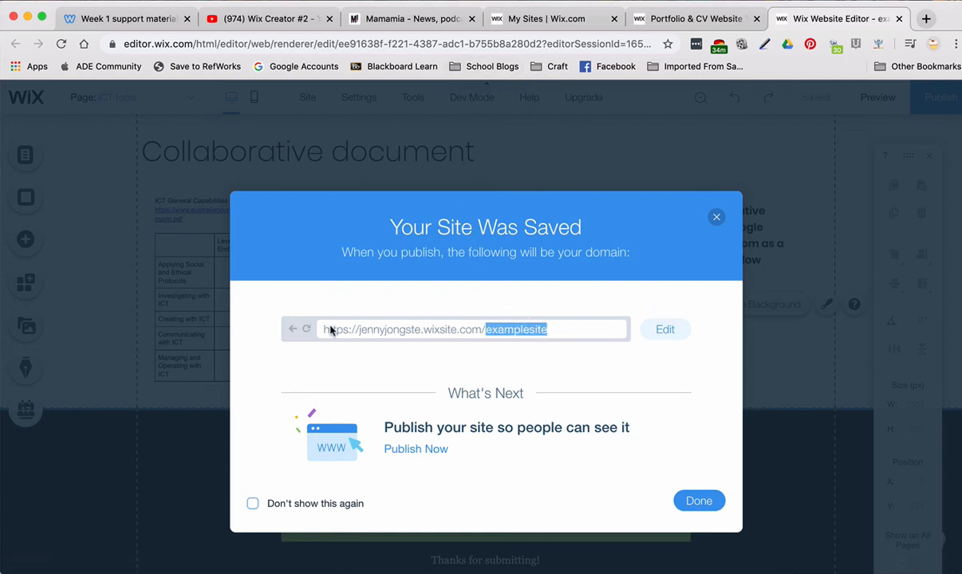
left_click(563, 328)
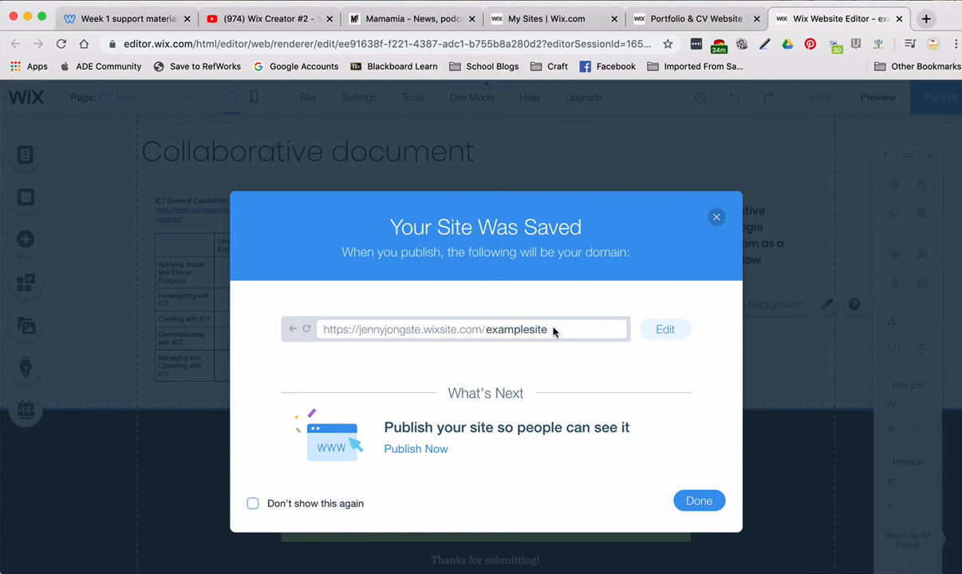
left_click_drag(553, 330, 359, 334)
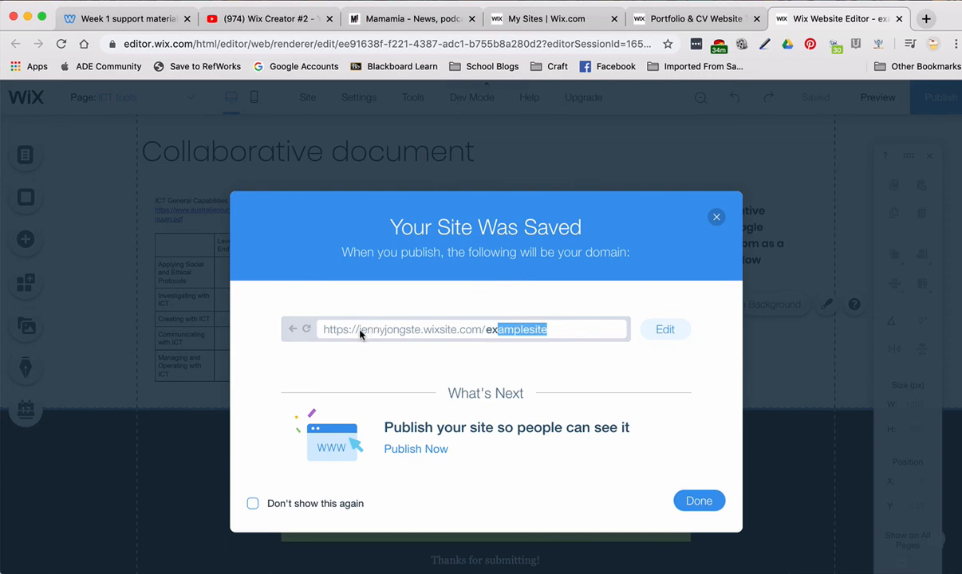
left_click(425, 451)
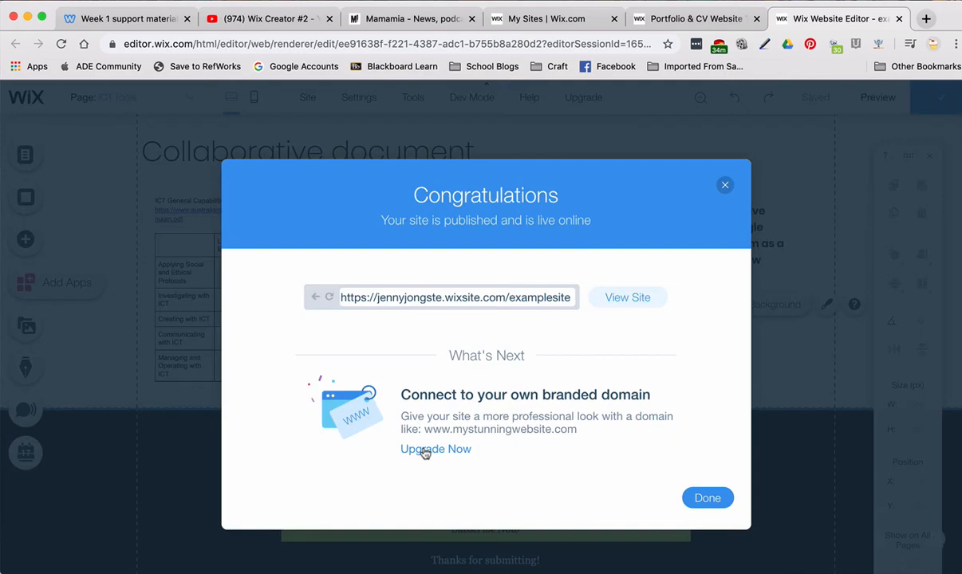
Copy the published site's address and find the "Our websites" table in the Google Docs document "Primary and ECE sites summer term 2020"
triple_click(423, 298)
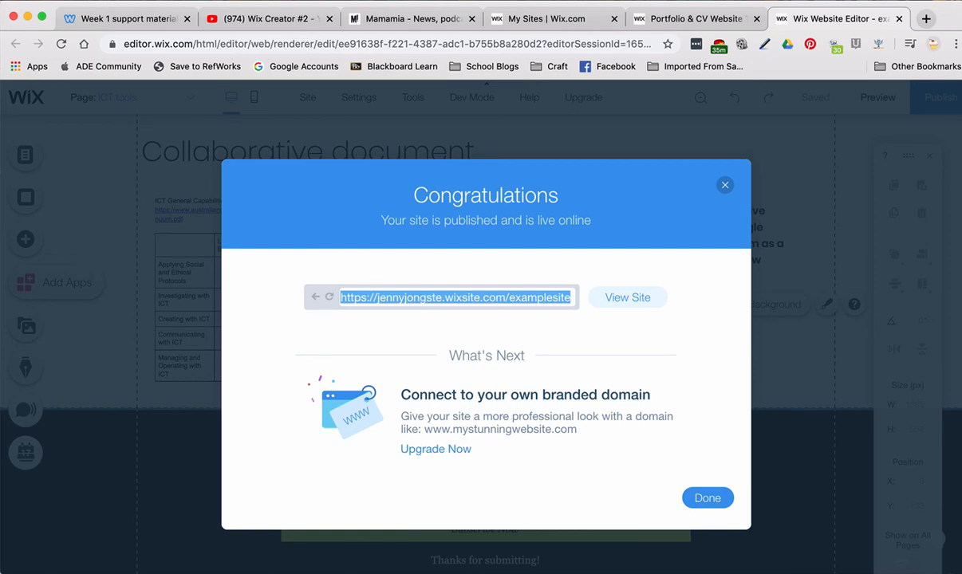
left_click(2, 255)
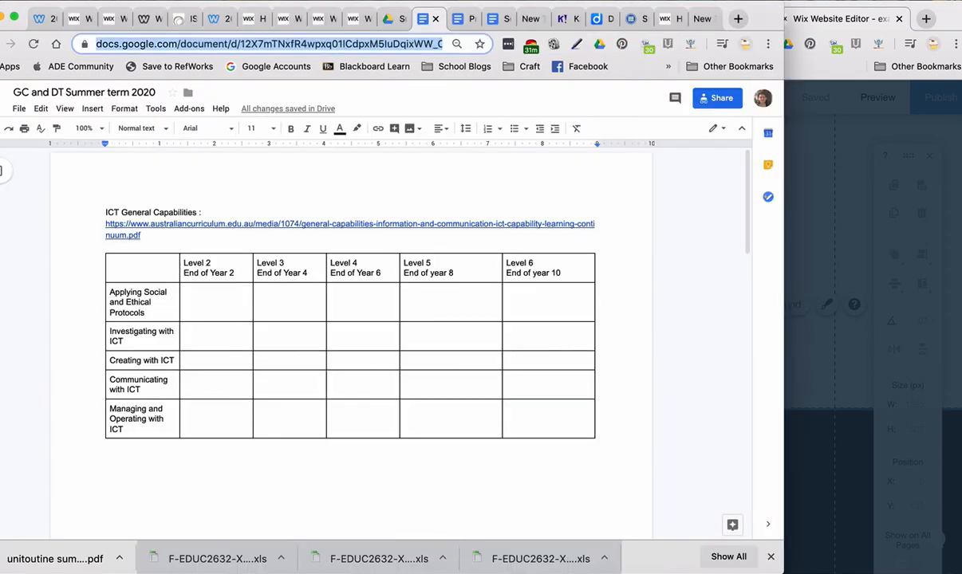
left_click(471, 19)
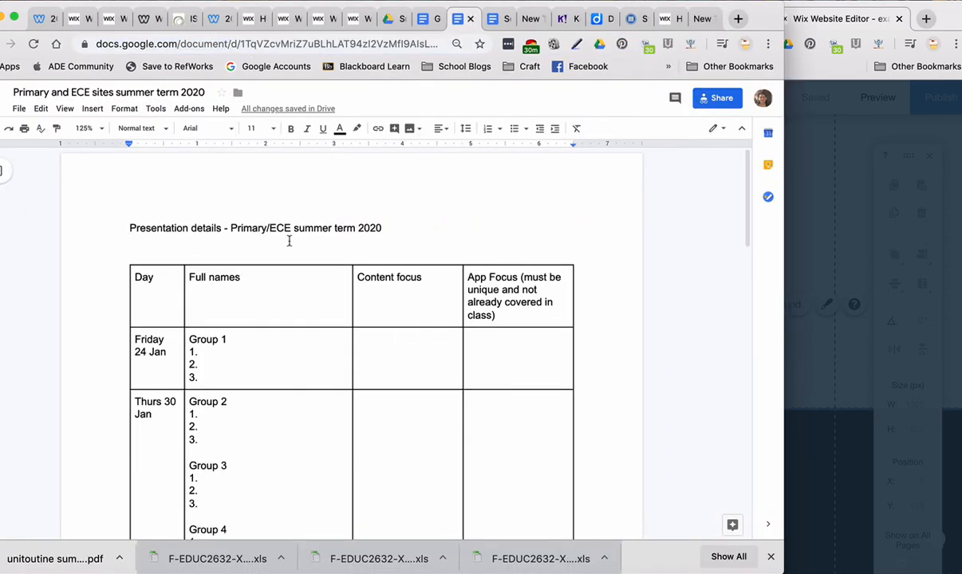
scroll(289, 241, "down", 5)
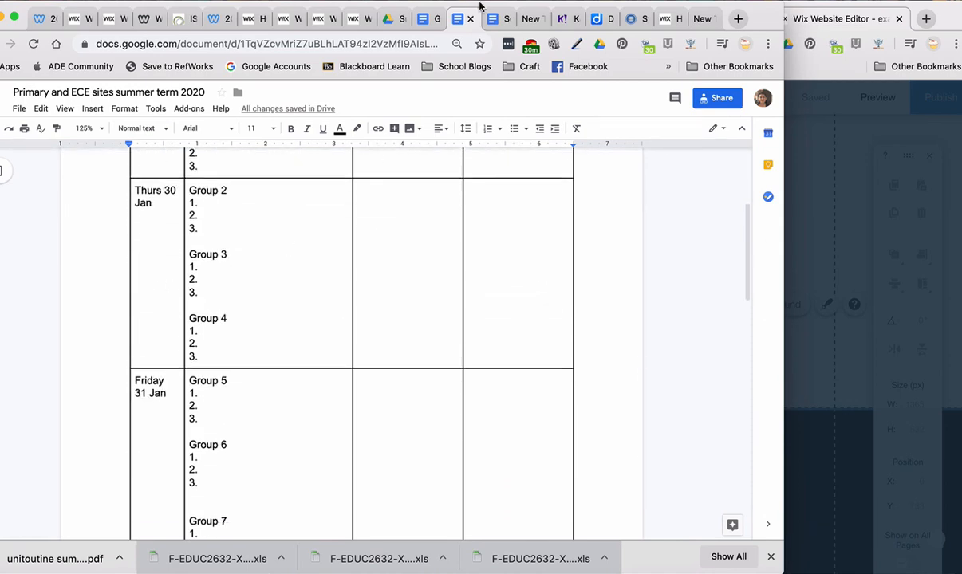
scroll(365, 181, "down", 10)
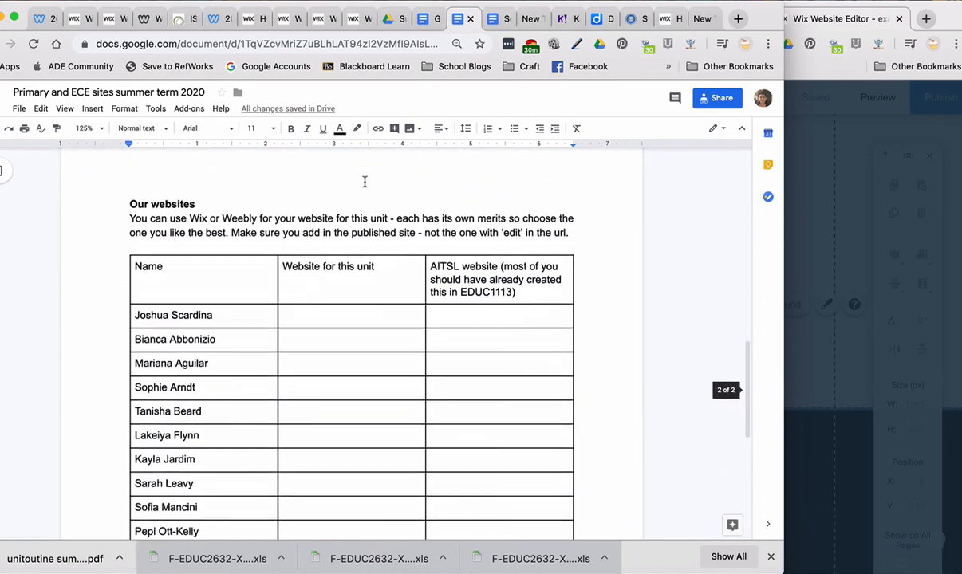
scroll(365, 182, "down", 8)
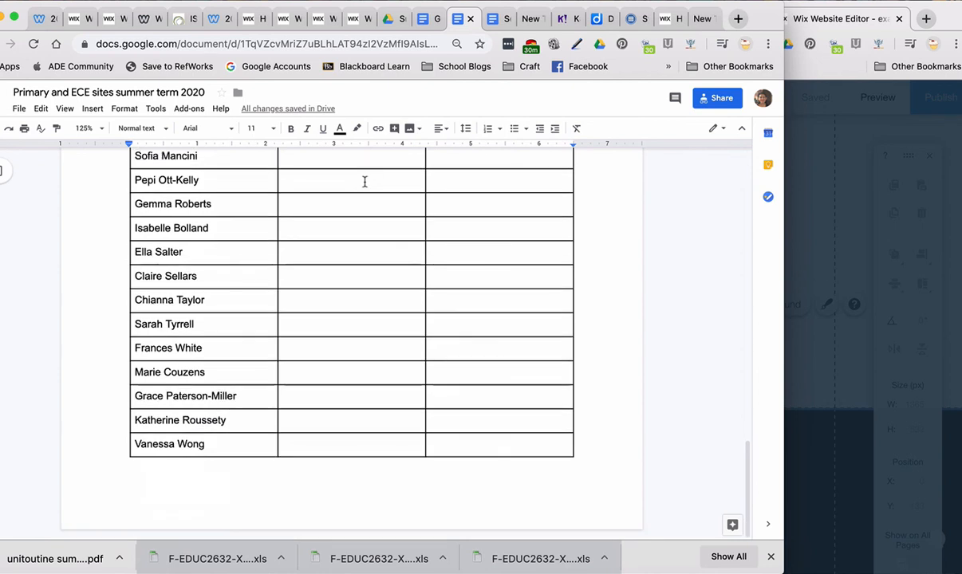
Paste the published site's address into the "Website for this unit" cell of the last row in the websites table
mouse_move(441, 434)
left_mouse_down()
mouse_move(443, 444)
mouse_move(448, 438)
left_mouse_up()
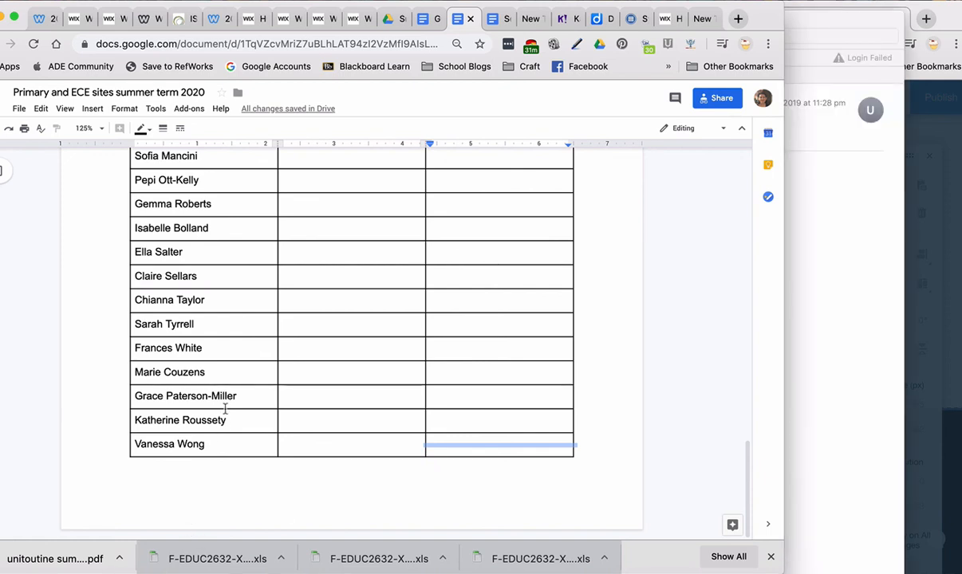
left_click(343, 444)
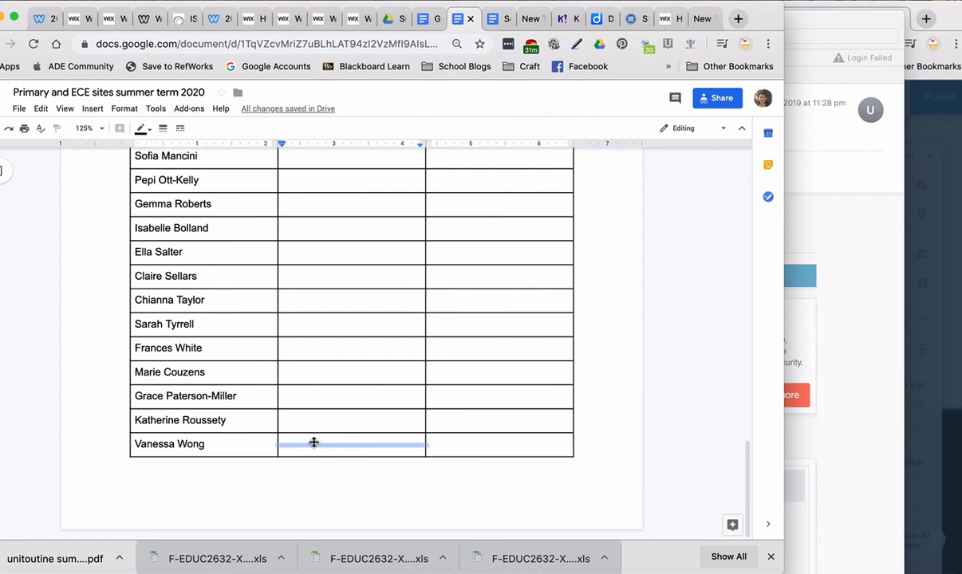
left_click(313, 442)
type("https://jennyjongste.wixsite.com/examplesite")
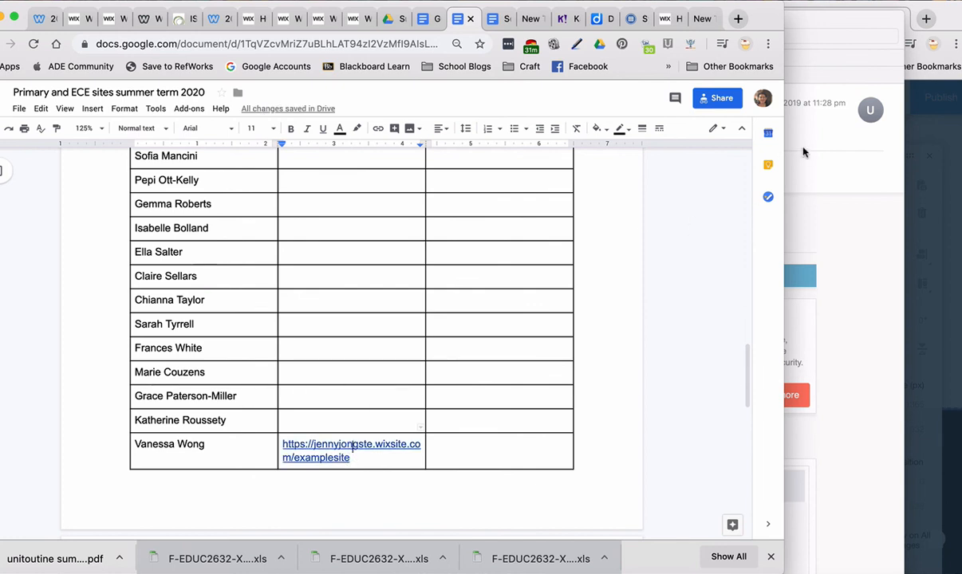
Return to the Wix editor, check the editor's own address in the browser and dismiss the publishing confirmation
left_click(881, 121)
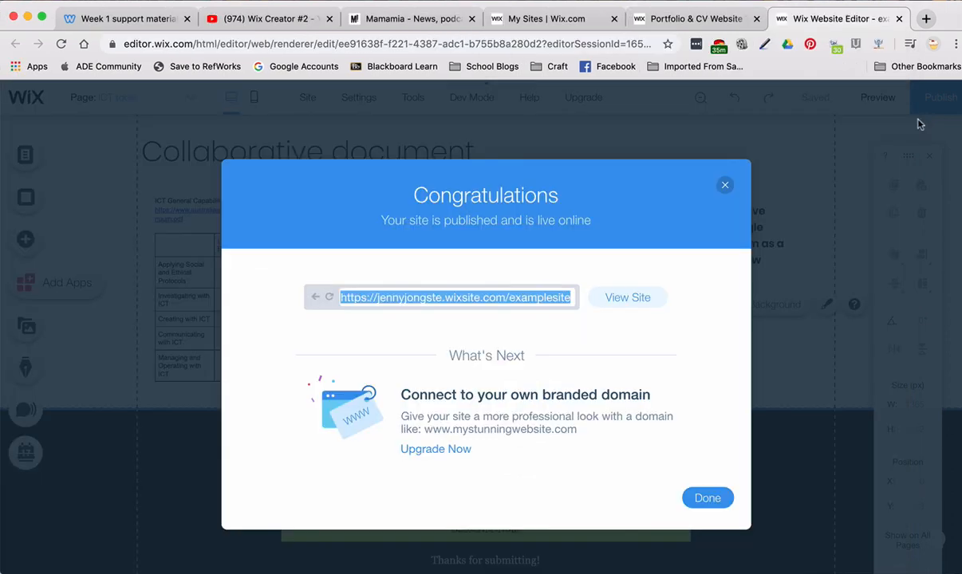
left_click(477, 44)
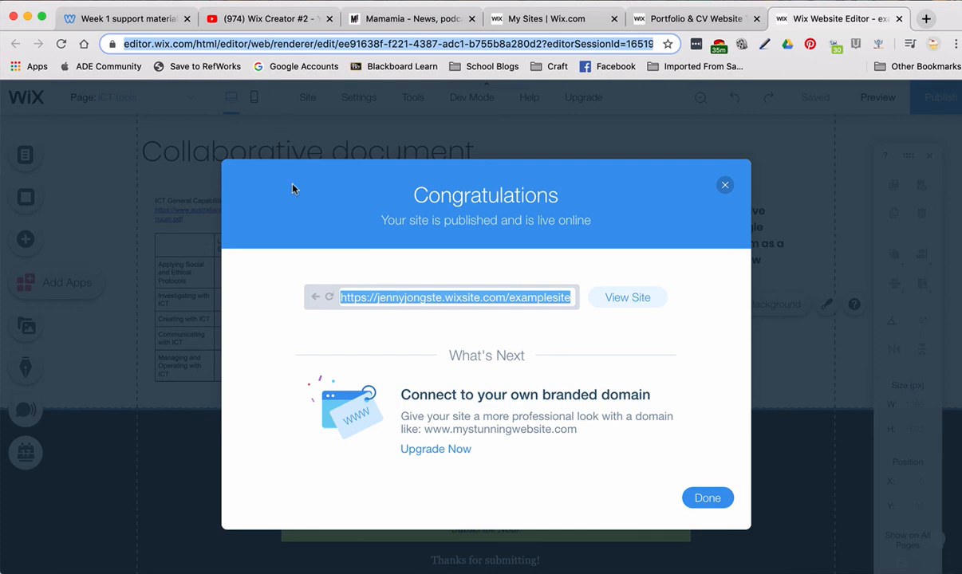
left_click(706, 498)
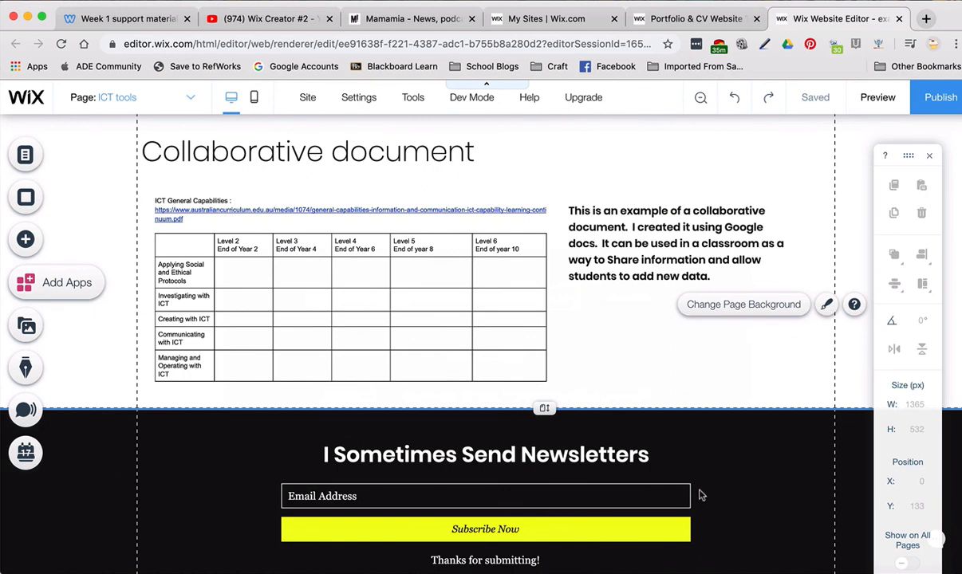
Switch the editor from the ICT tools page to the Lesson 1 page
left_click(191, 99)
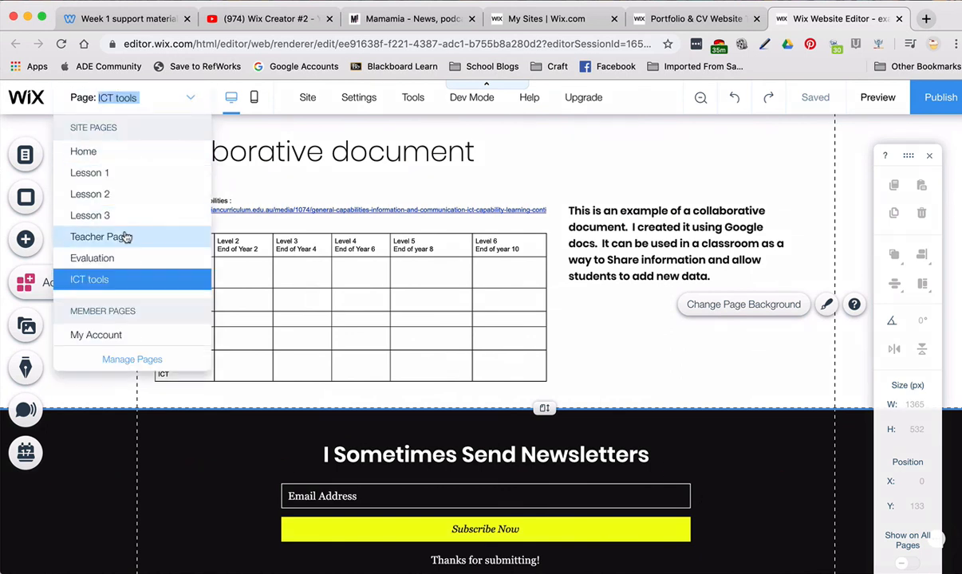
left_click(114, 172)
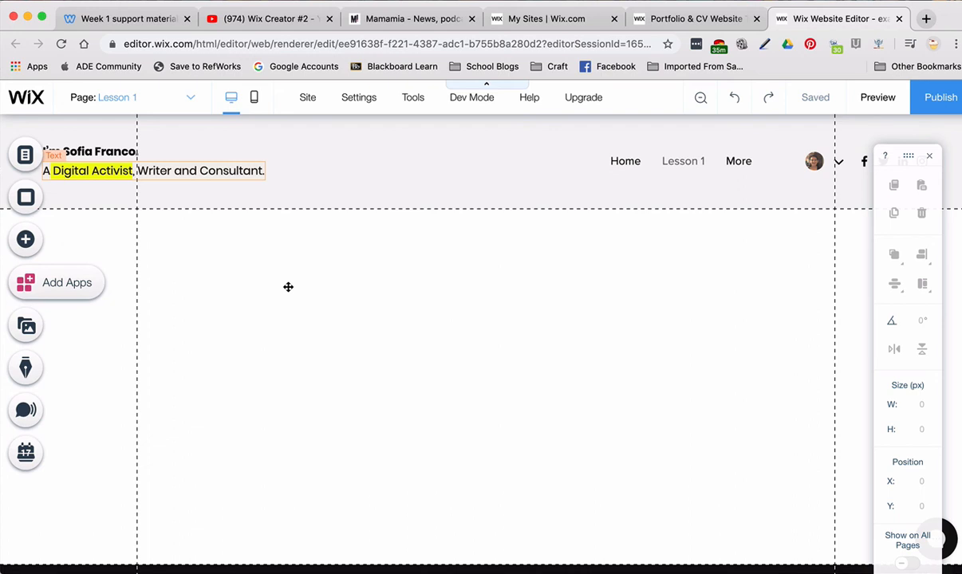
left_click(573, 0)
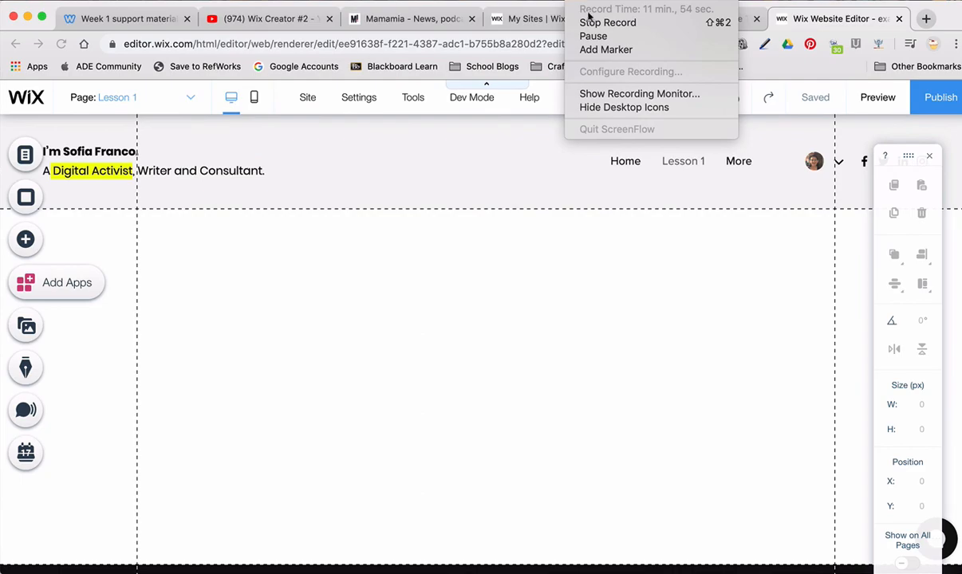